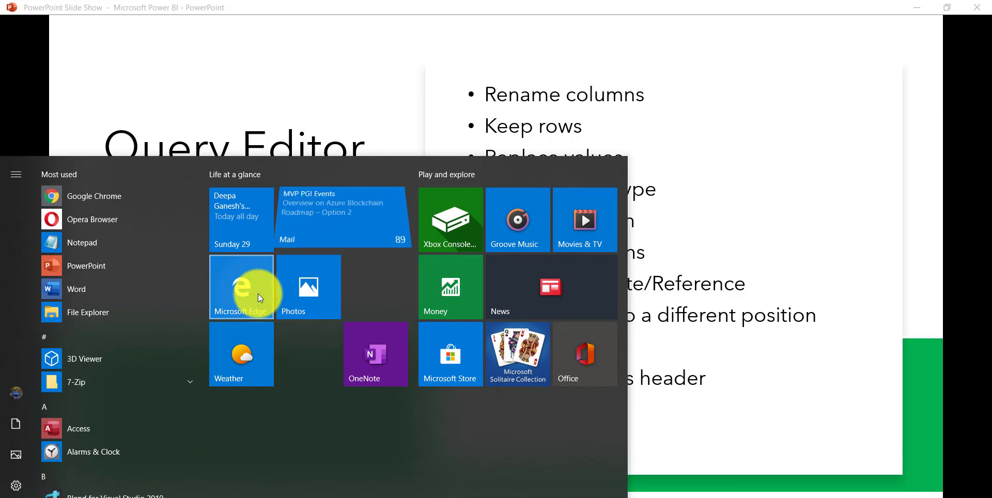
Step: Launch Power BI Desktop and dismiss its start screen to reach a blank report
type("powe")
left_click(318, 330)
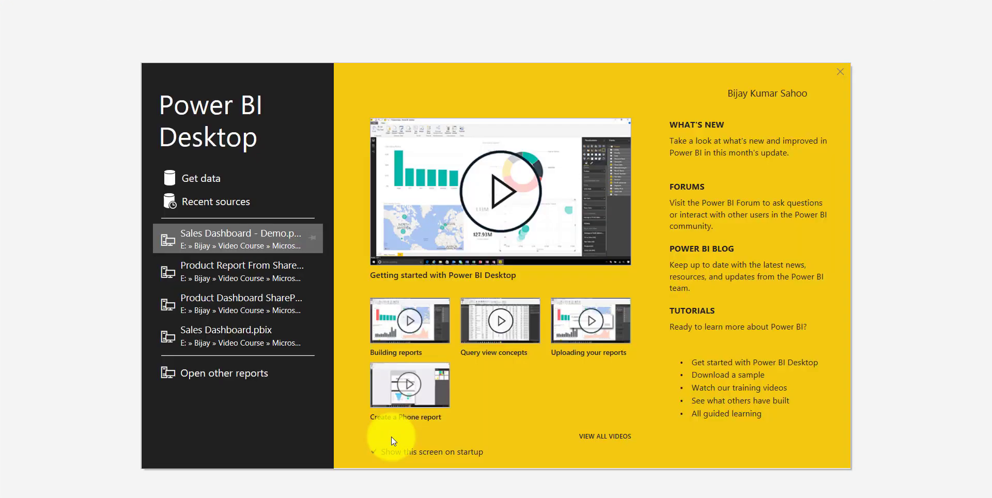
left_click(840, 72)
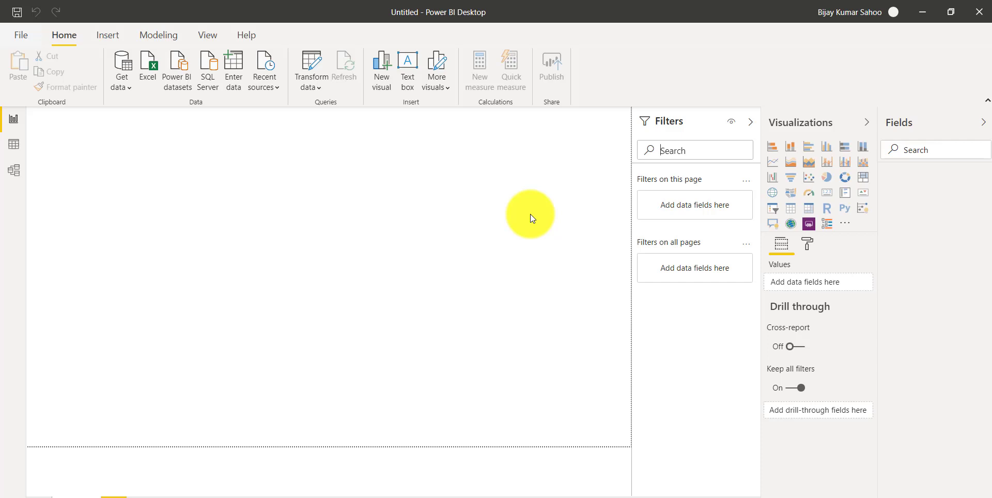
Step: Connect to the Financial Sample Excel workbook in the Power BI Data folder as a data source
left_click(133, 91)
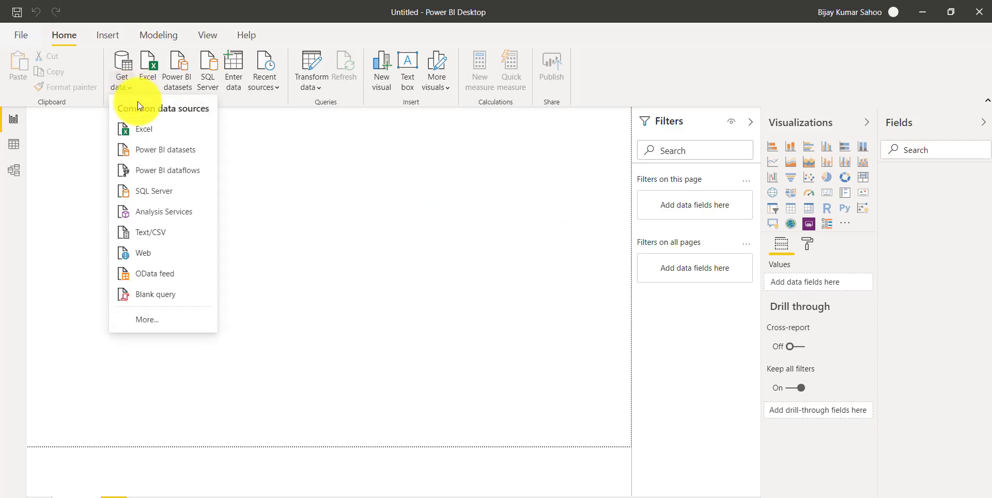
left_click(154, 130)
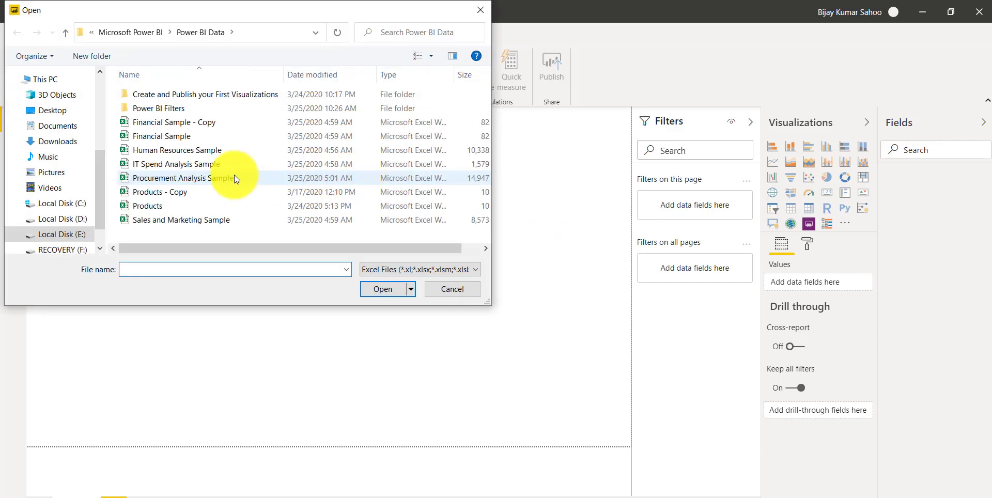
left_click(158, 137)
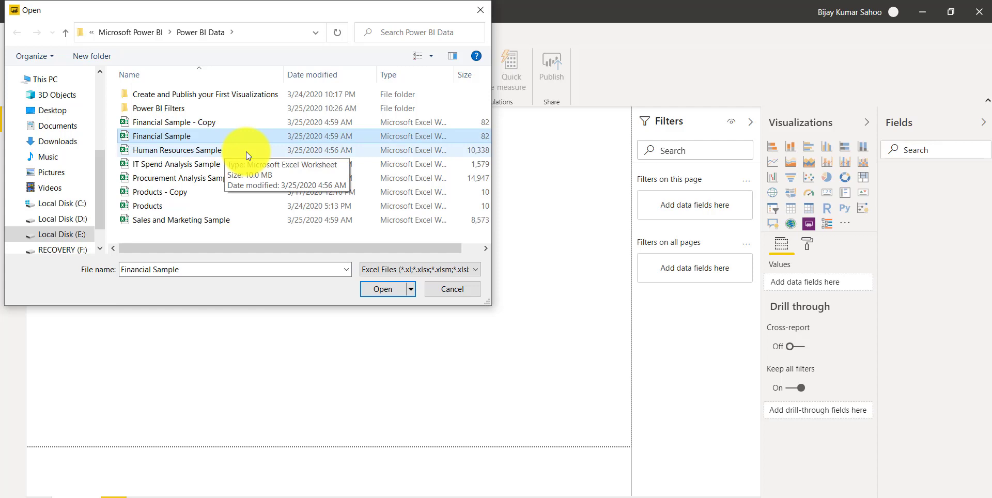
left_click(382, 292)
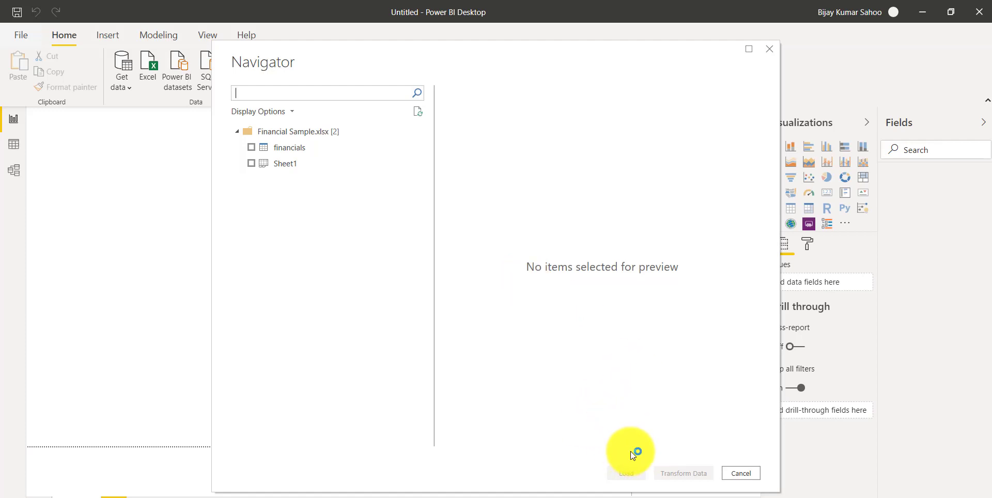
Step: Select the financials table from the workbook and bring it into Power Query Editor for transformation
left_click(252, 147)
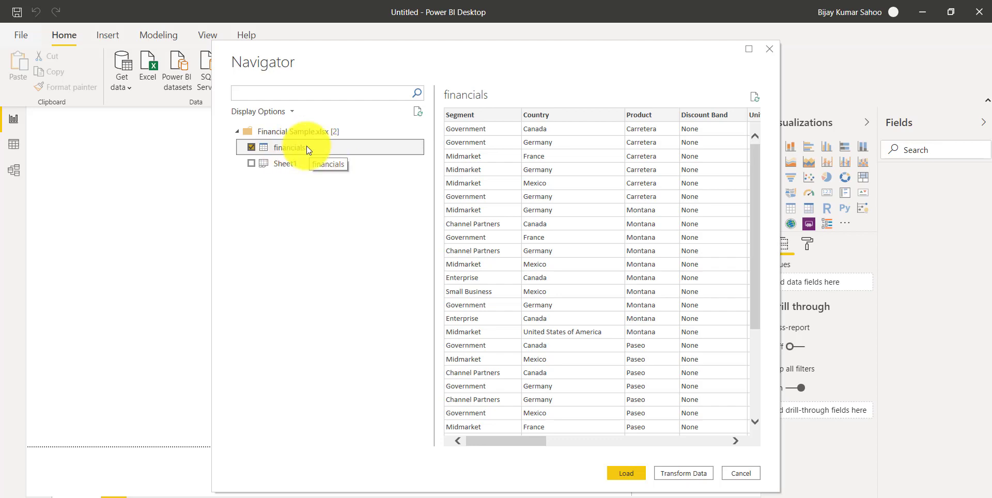
left_click_drag(530, 441, 488, 423)
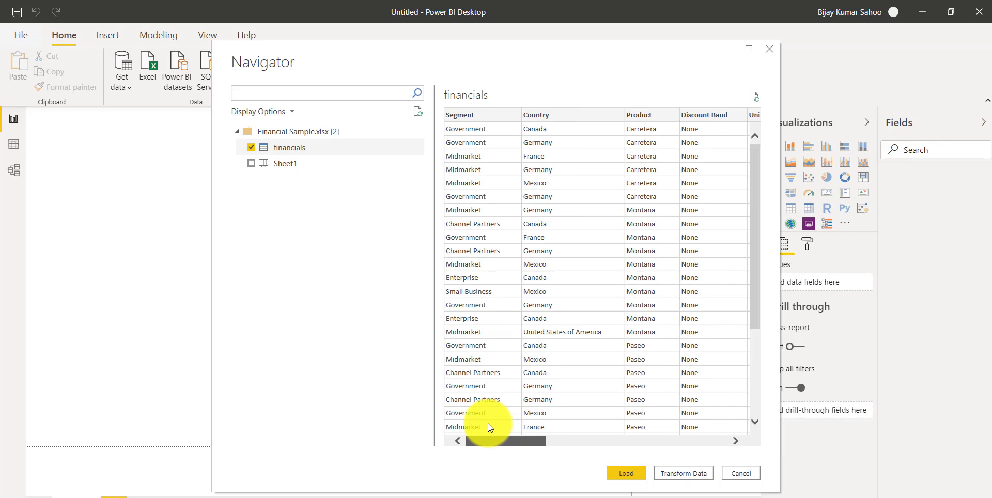
left_click(685, 474)
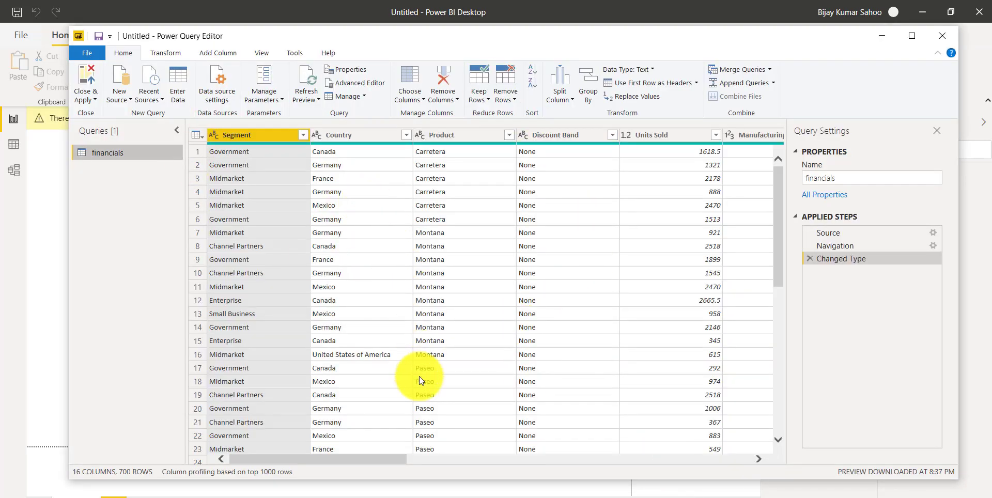
Step: Examine the data types of the Product, Discount Band, Units Sold, Country, Manufacturing Price and Sale Price columns, and the available type options
left_click_drag(413, 459, 314, 442)
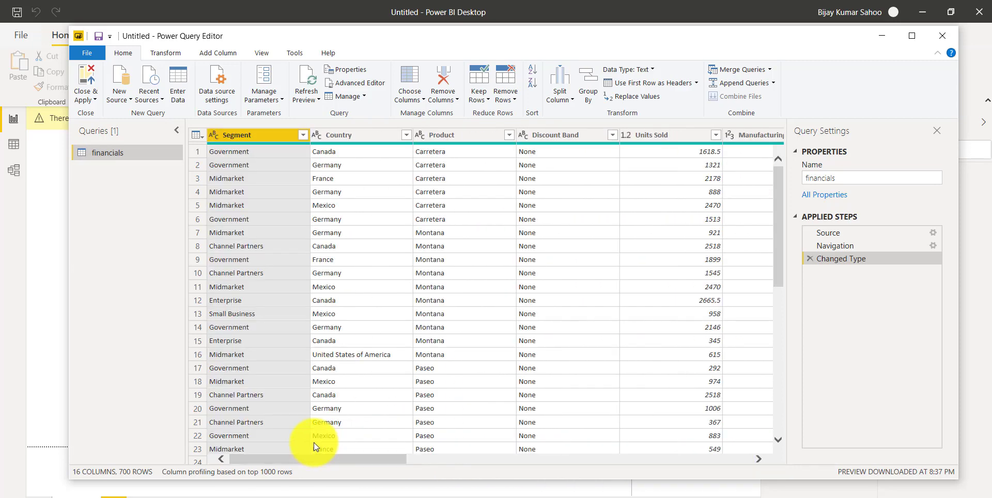
left_click(455, 150)
left_click(452, 134)
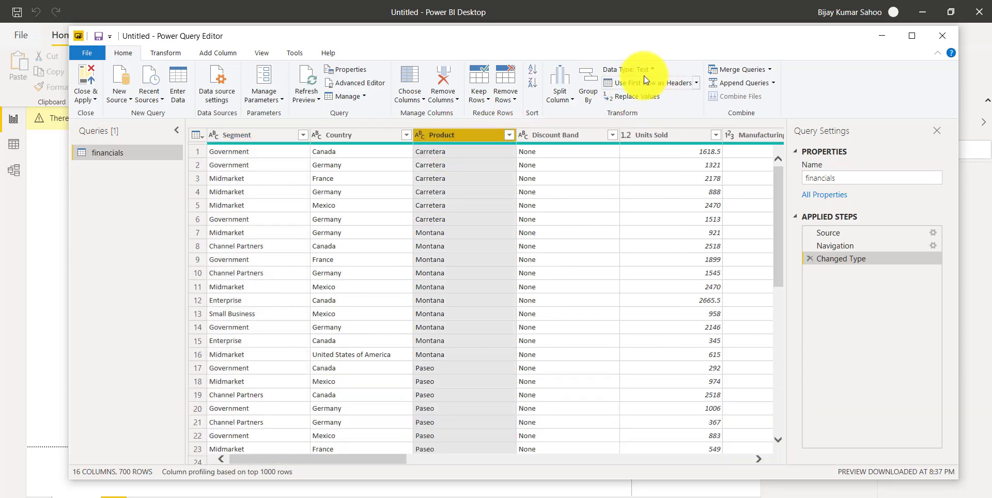
left_click(580, 135)
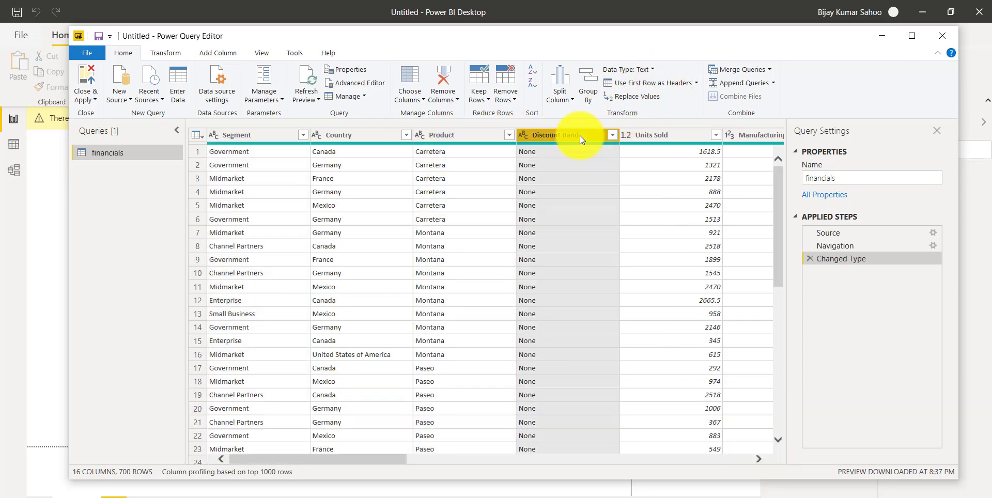
left_click(658, 136)
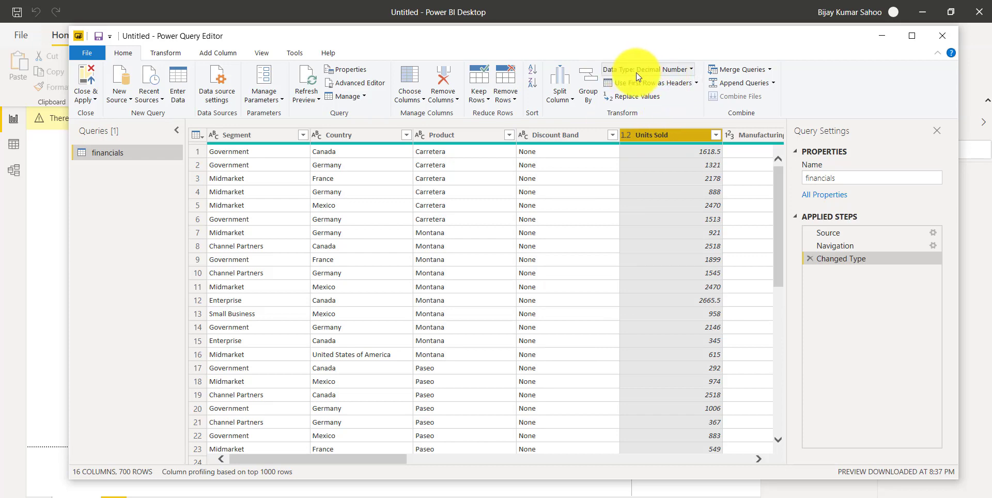
left_click(362, 137)
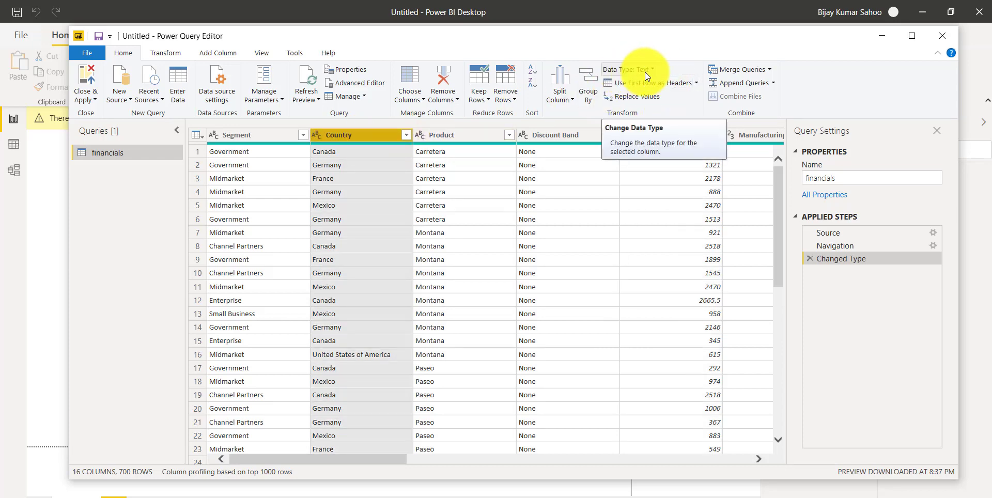
left_click_drag(398, 457, 492, 457)
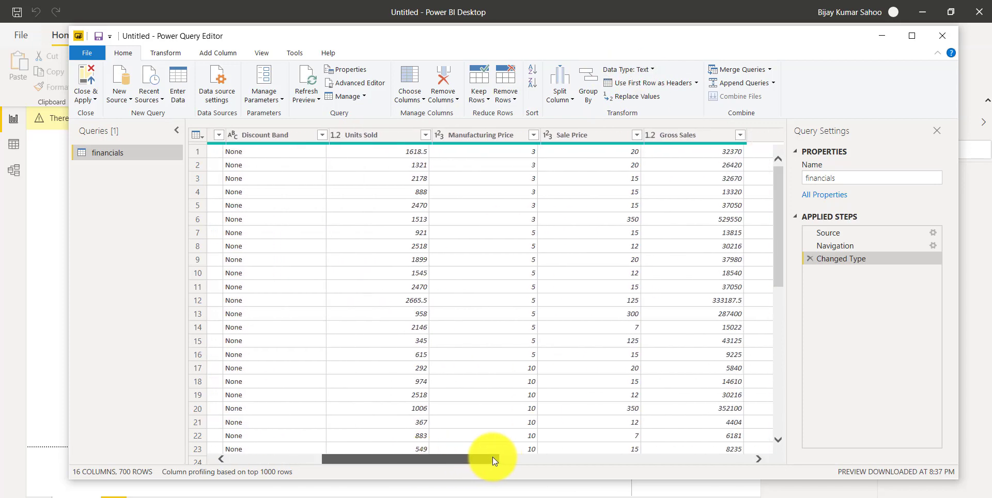
left_click(493, 140)
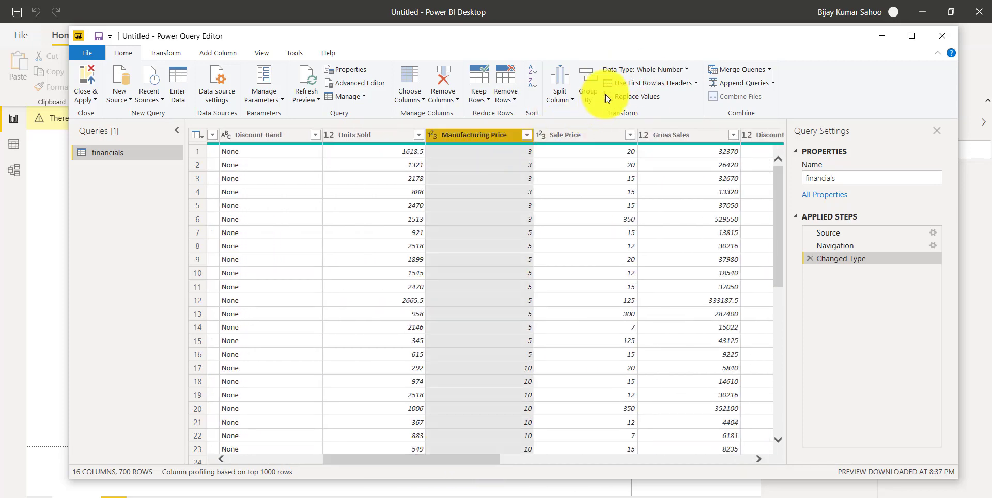
left_click(594, 133)
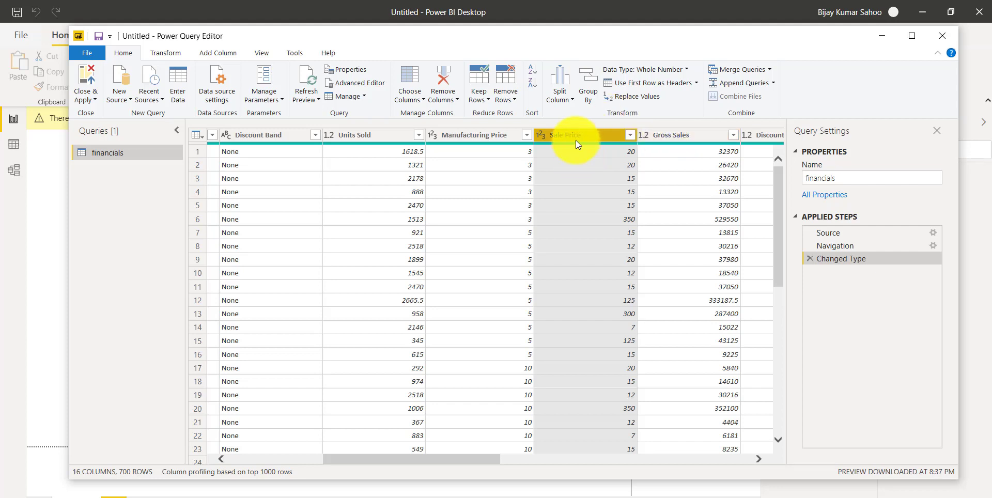
left_click(687, 69)
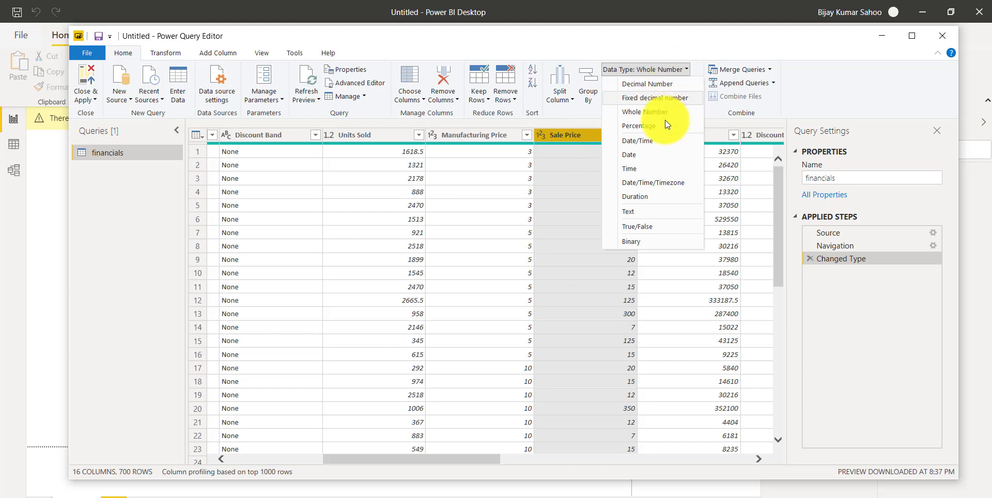
left_click(572, 41)
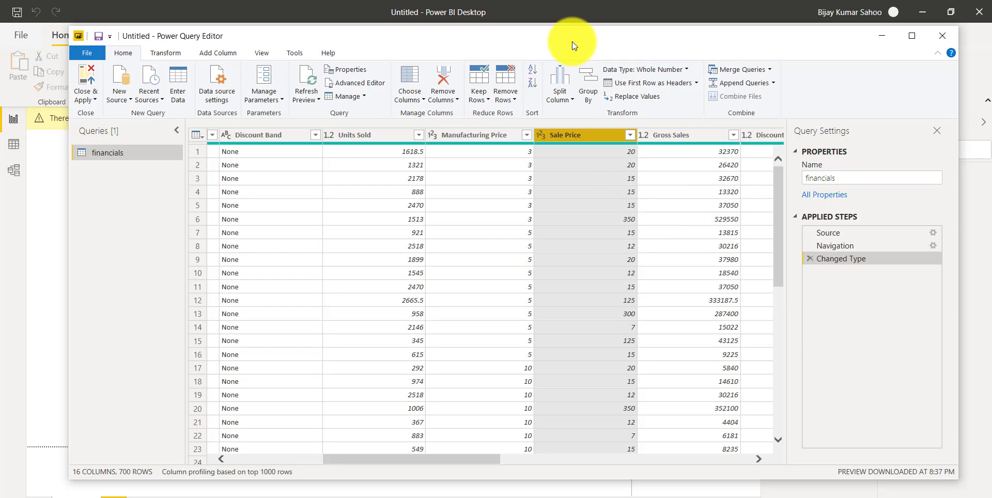
Step: Rename the Year column to Year Number, and compare the table at the Changed Type and Renamed Columns applied steps
left_click_drag(458, 461, 707, 458)
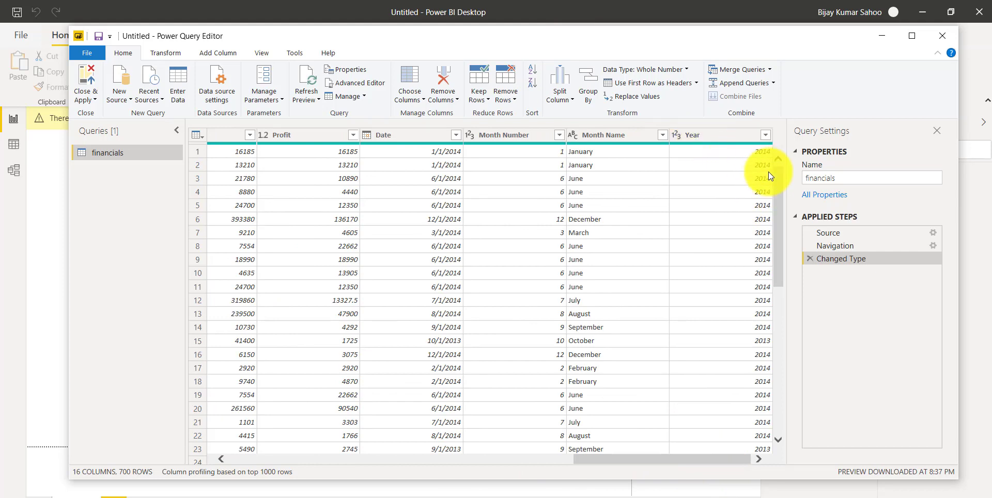
right_click(726, 138)
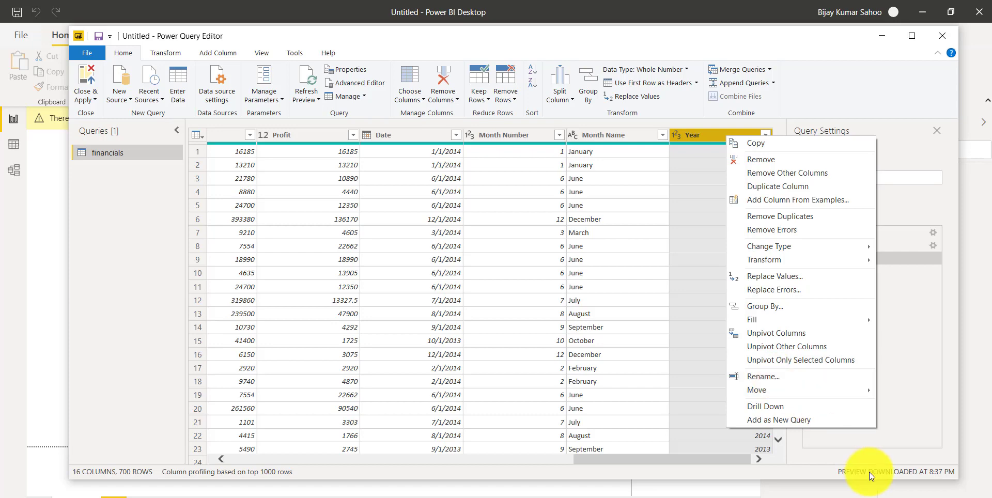
left_click(717, 265)
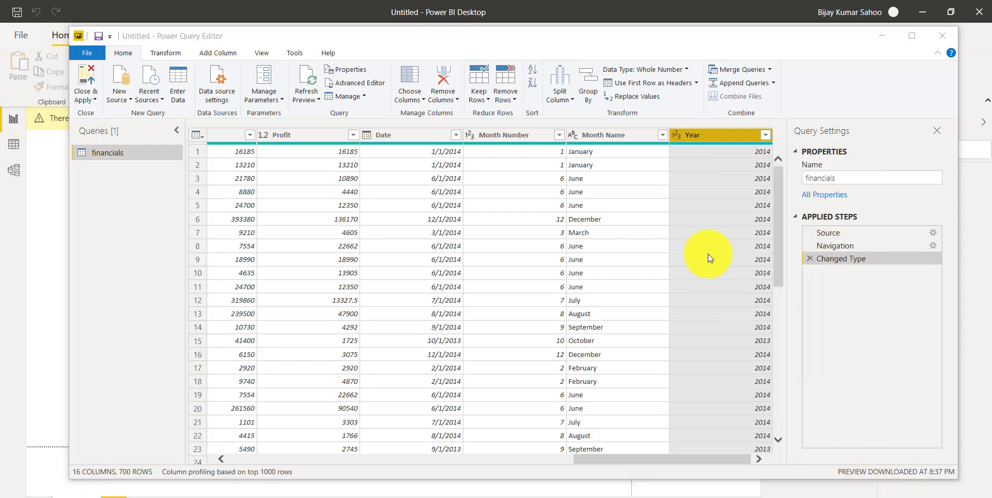
left_click(164, 54)
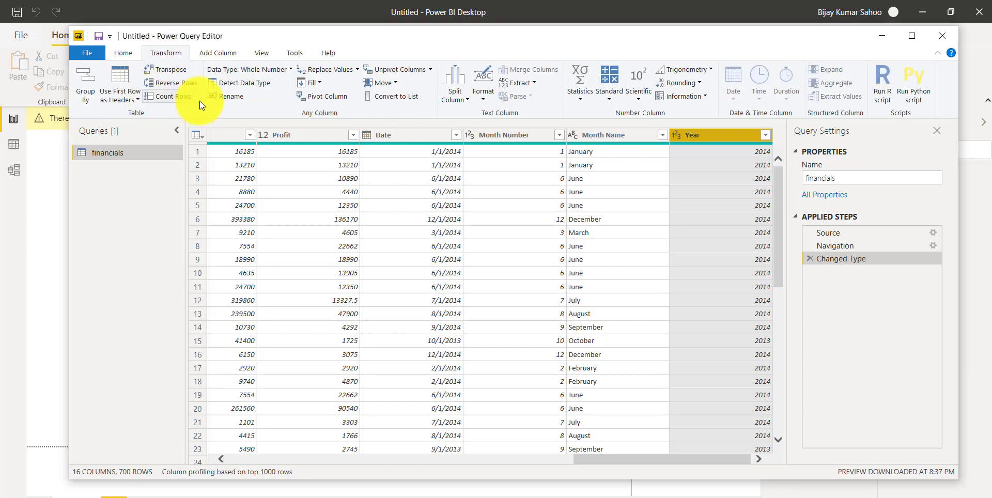
left_click(232, 97)
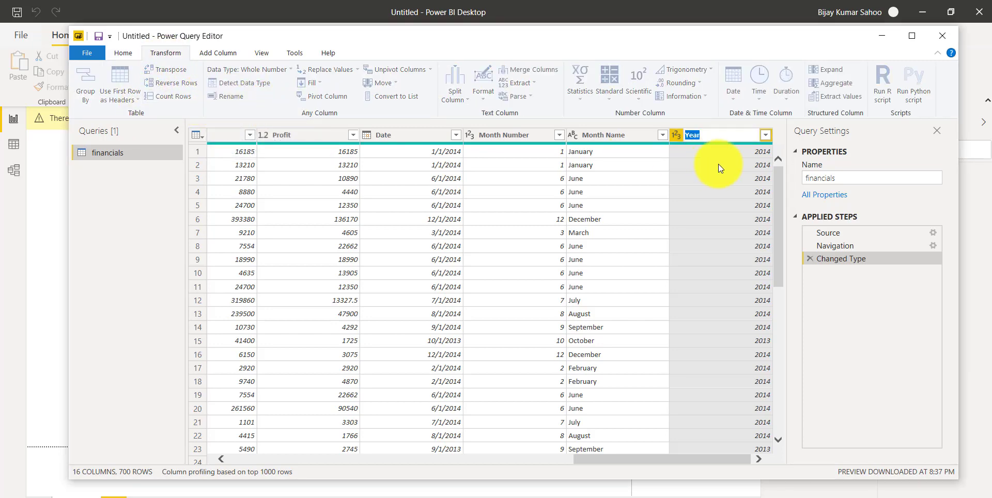
left_click(718, 136)
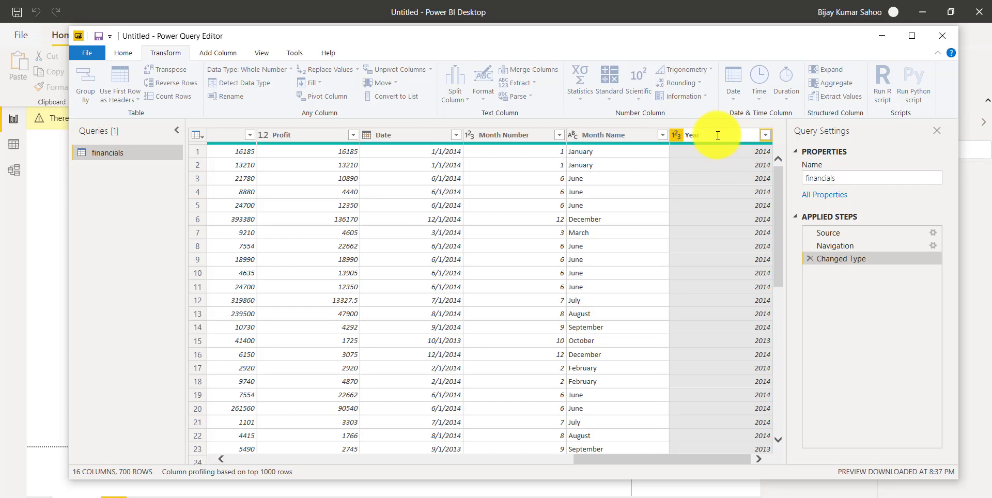
type("Number")
key("Return")
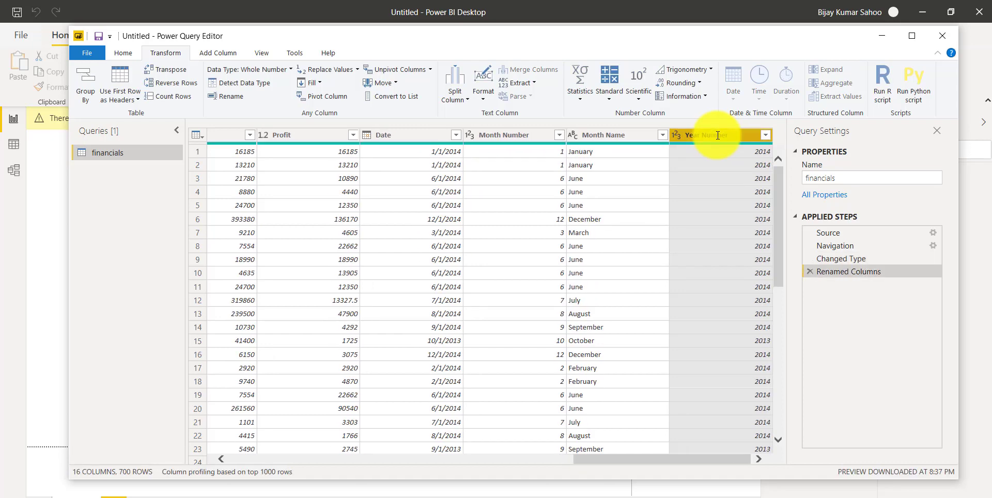
left_click(883, 261)
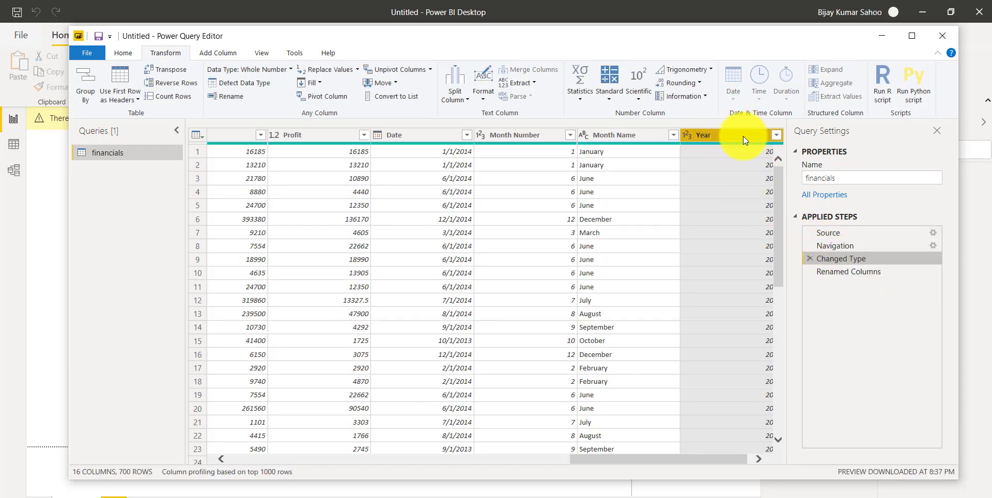
left_click(835, 273)
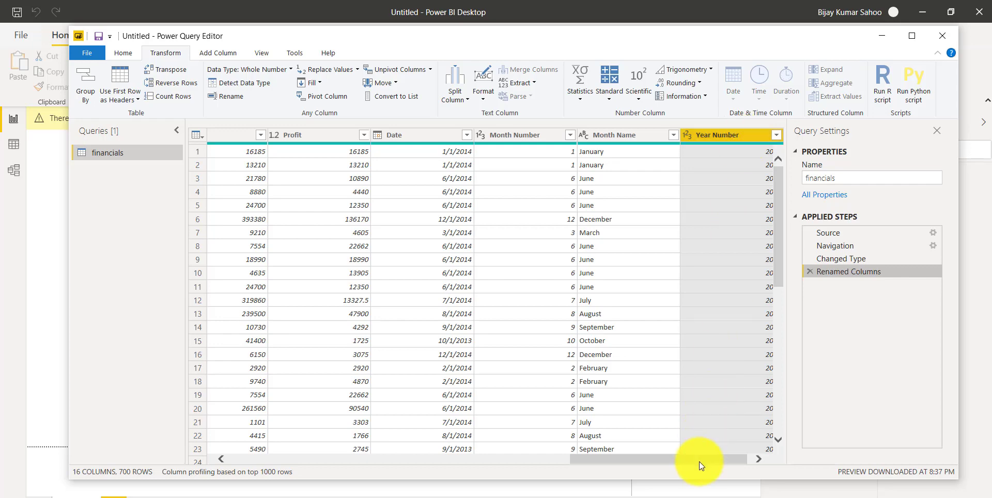
left_click(755, 461)
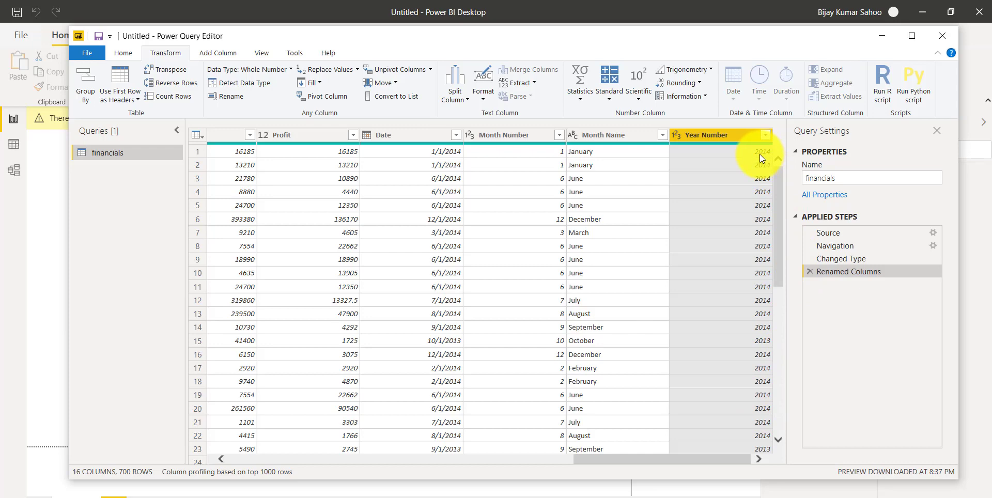
right_click(735, 141)
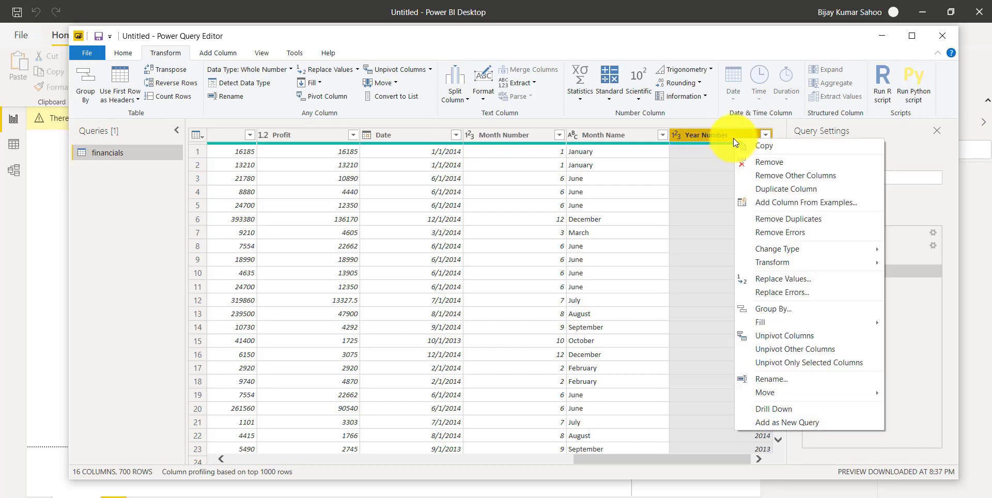
left_click(783, 284)
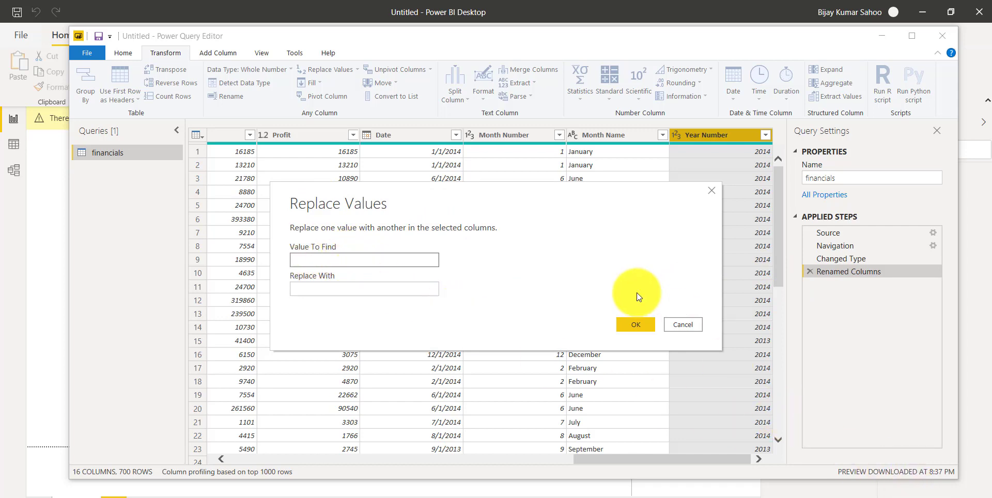
left_click(684, 323)
Step: Replace the value 2014 with 2016 in the Year Number column
left_click(126, 56)
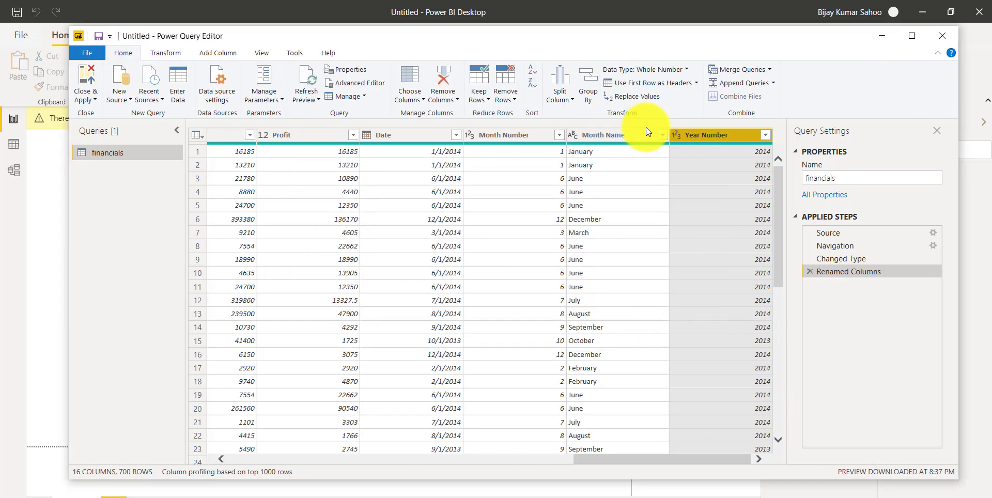
left_click(635, 96)
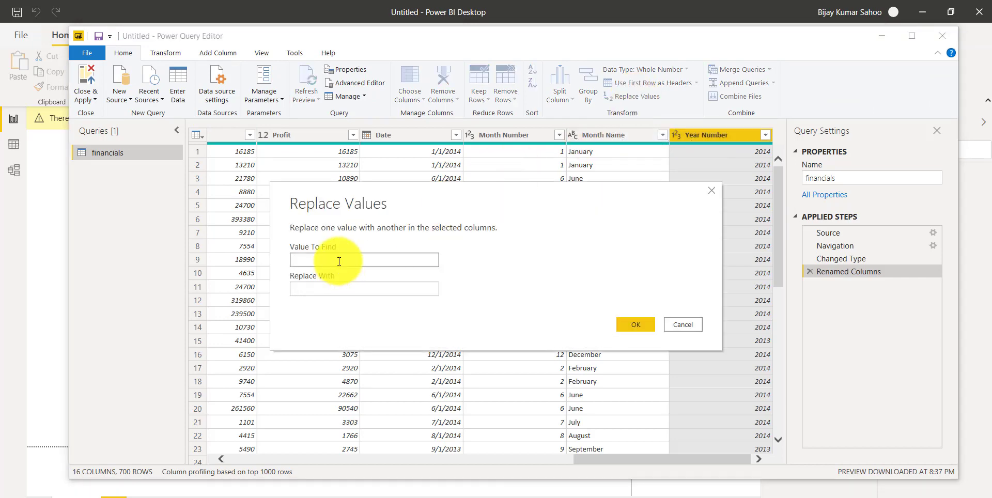
type("2014")
left_click(318, 292)
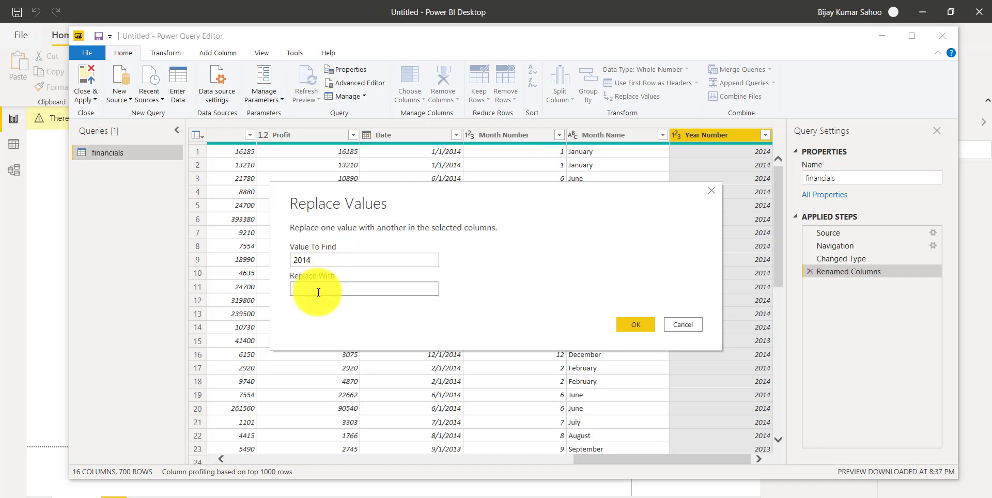
type("2016")
left_click(646, 321)
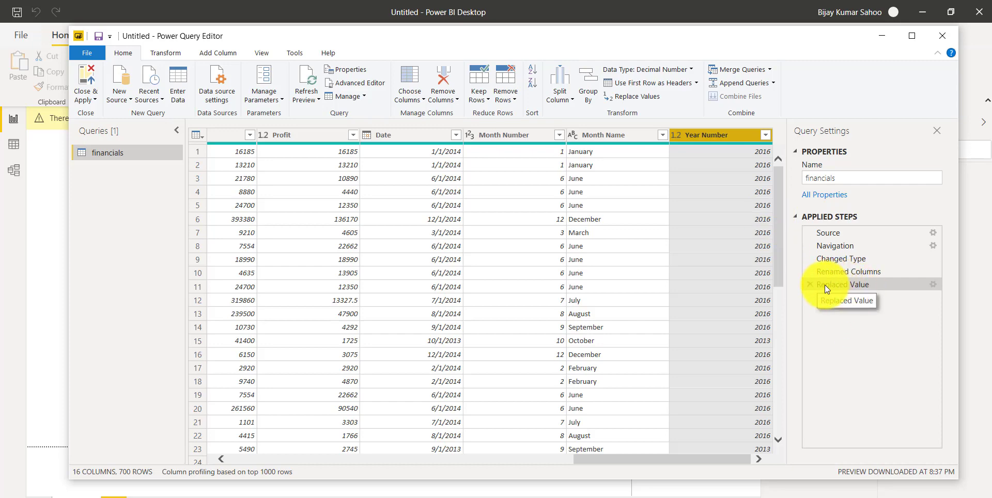
Step: Compare the Year Number column at the Renamed Columns and Replaced Value applied steps, and delete the Replaced Value step
left_click(846, 272)
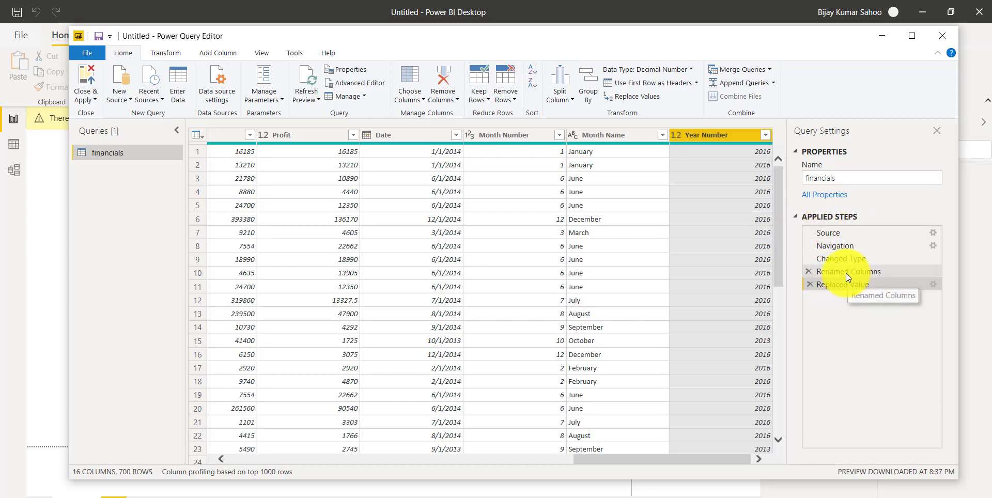
left_click_drag(719, 456, 748, 423)
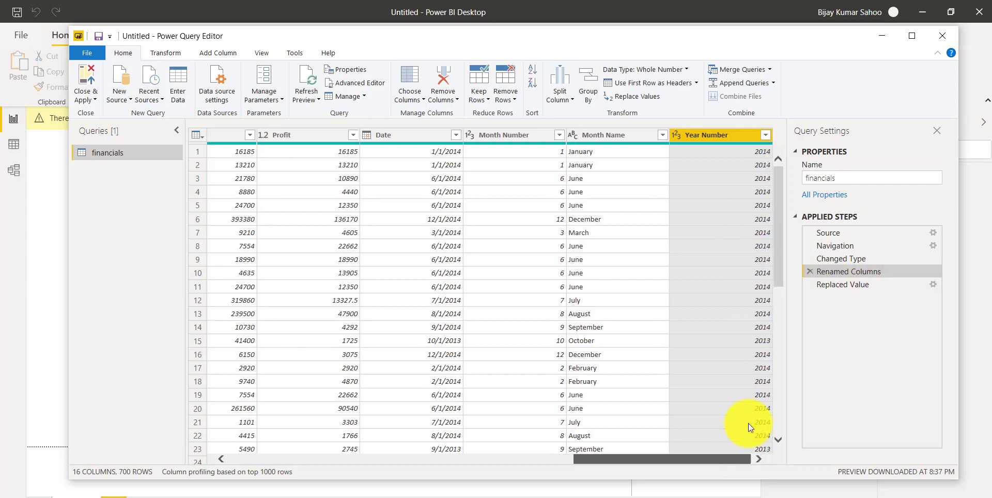
left_click(829, 283)
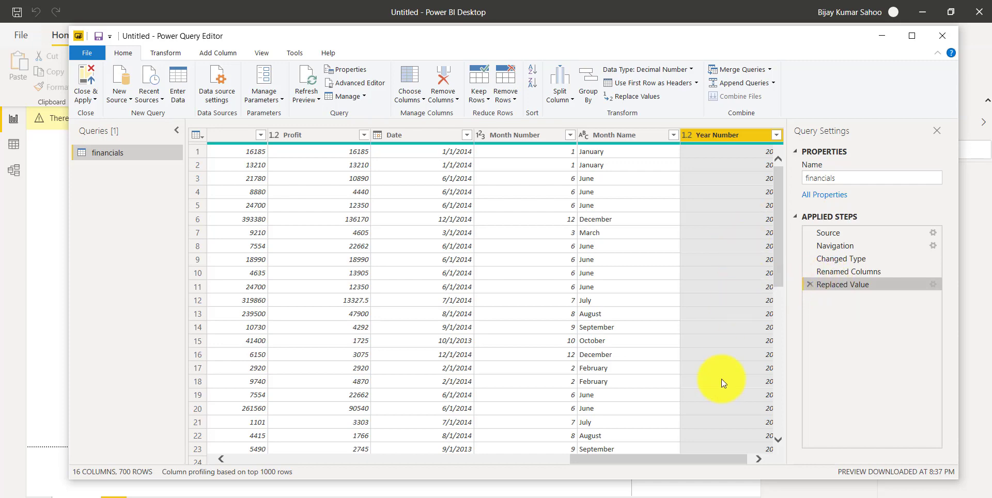
left_click_drag(700, 458, 748, 458)
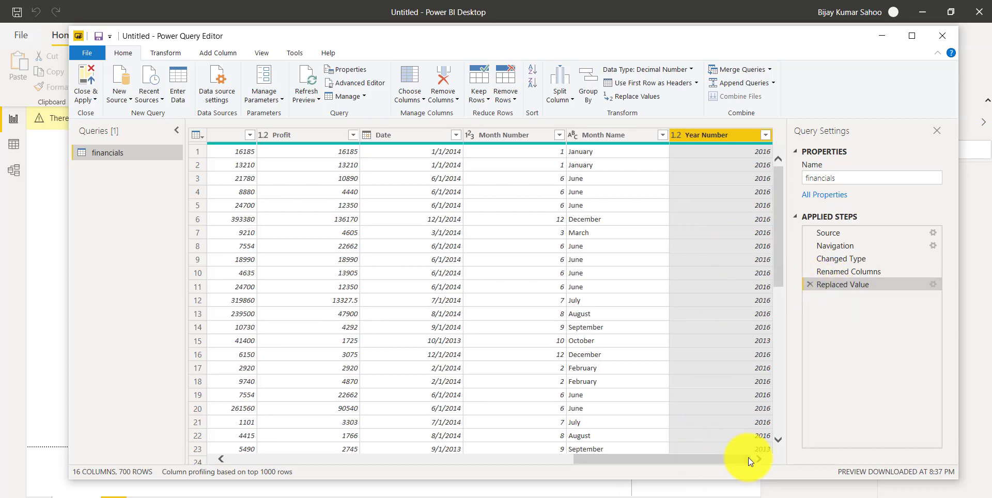
left_click(810, 285)
left_click_drag(711, 457, 760, 458)
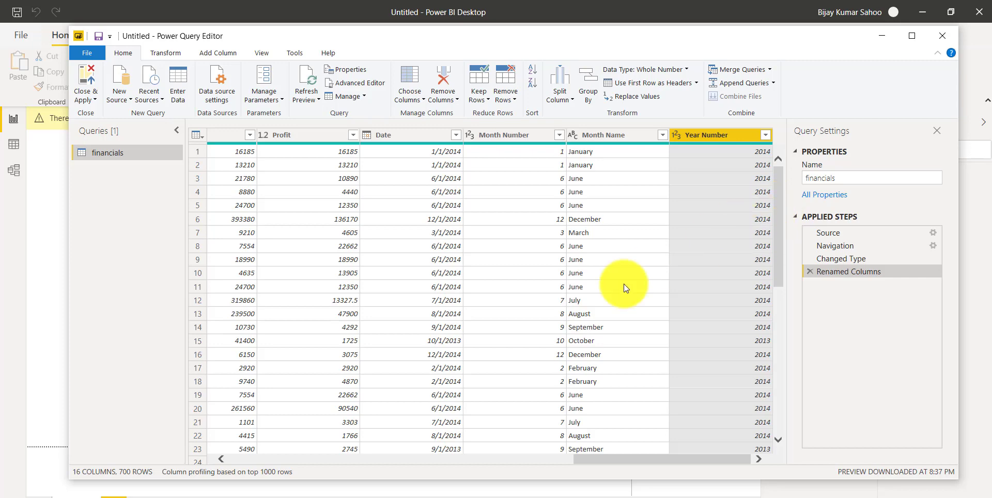
Step: Keep only the top 699 rows of the financials table, and delete the resulting applied step
left_click_drag(605, 455, 240, 445)
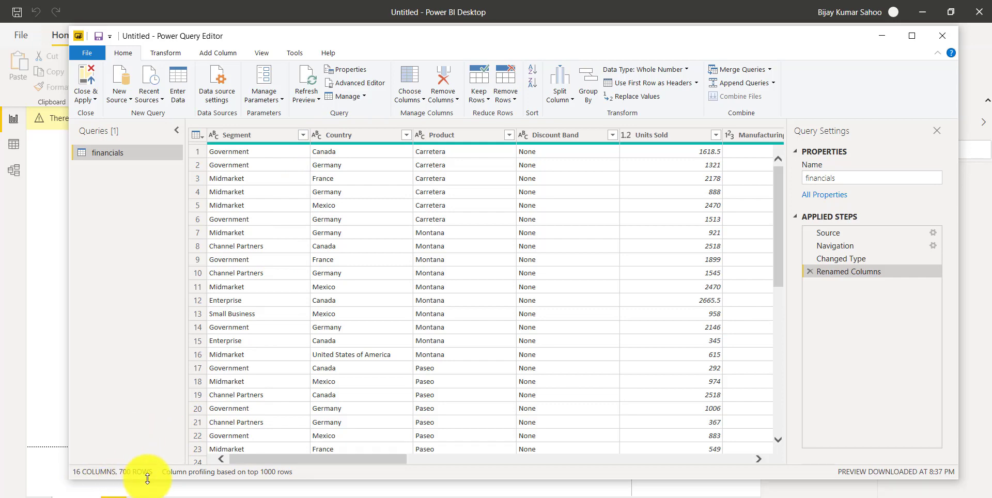
left_click(489, 101)
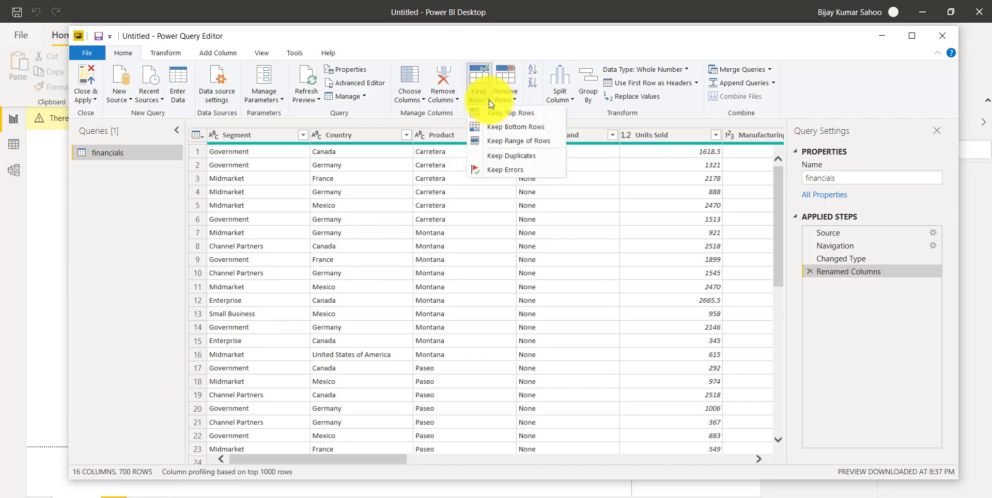
left_click(512, 116)
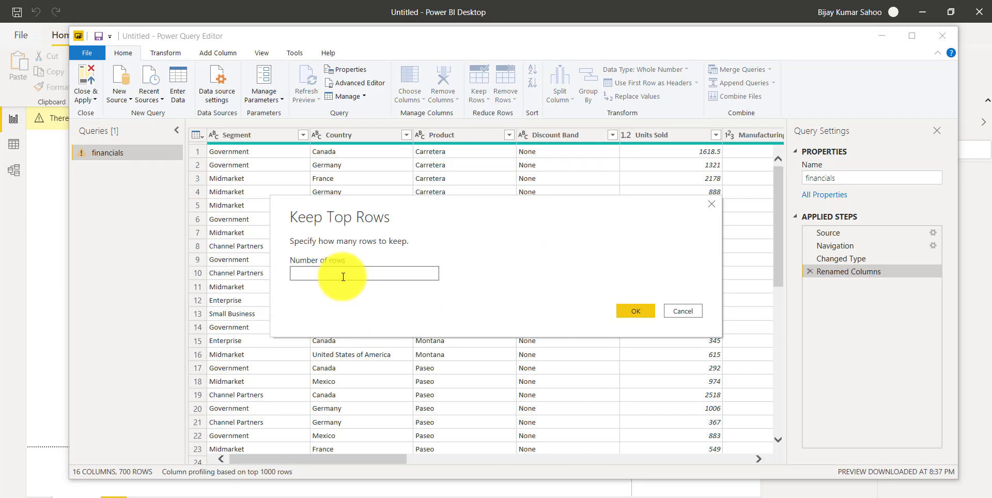
type("699")
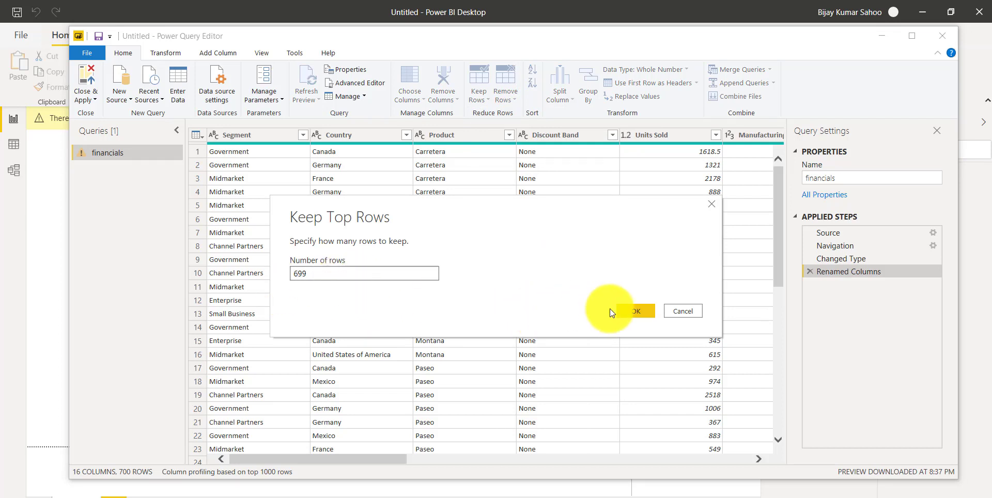
left_click(623, 309)
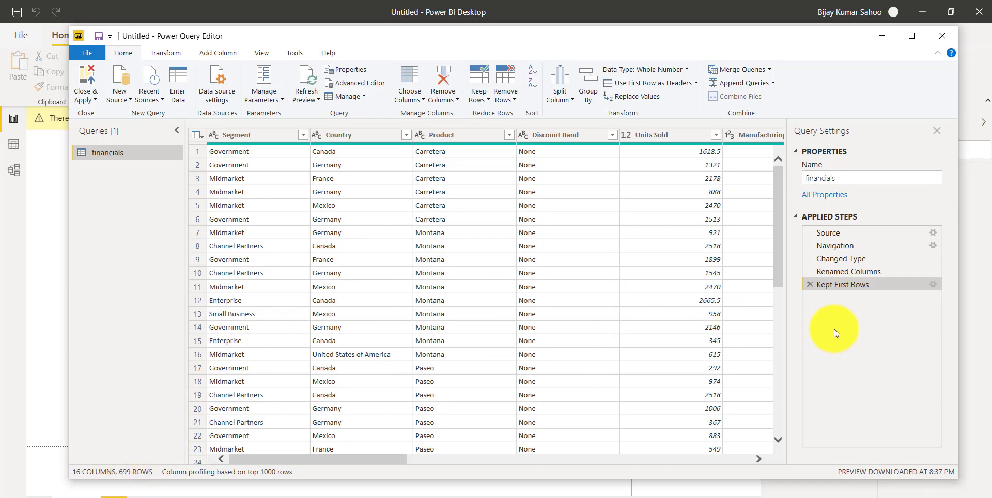
left_click(811, 285)
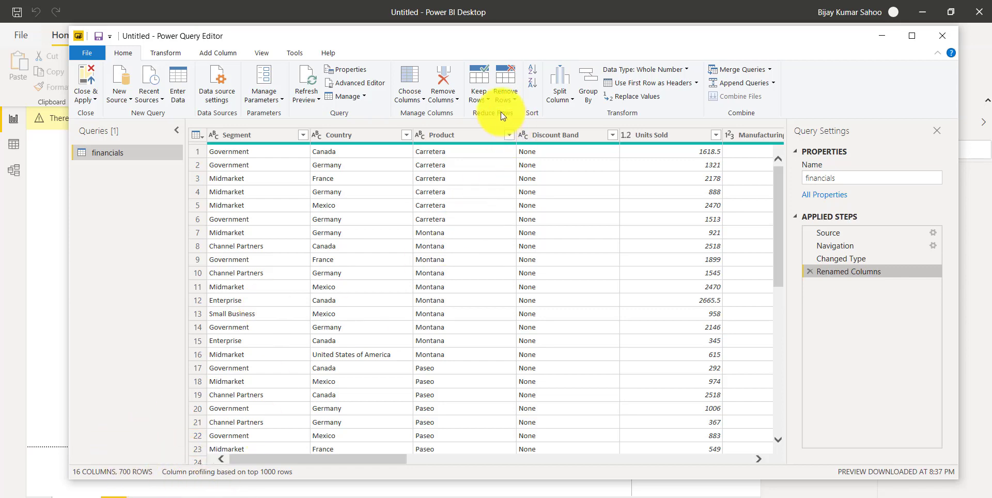
Step: View the Keep Range of Rows settings and leave them without applying a range
left_click(484, 98)
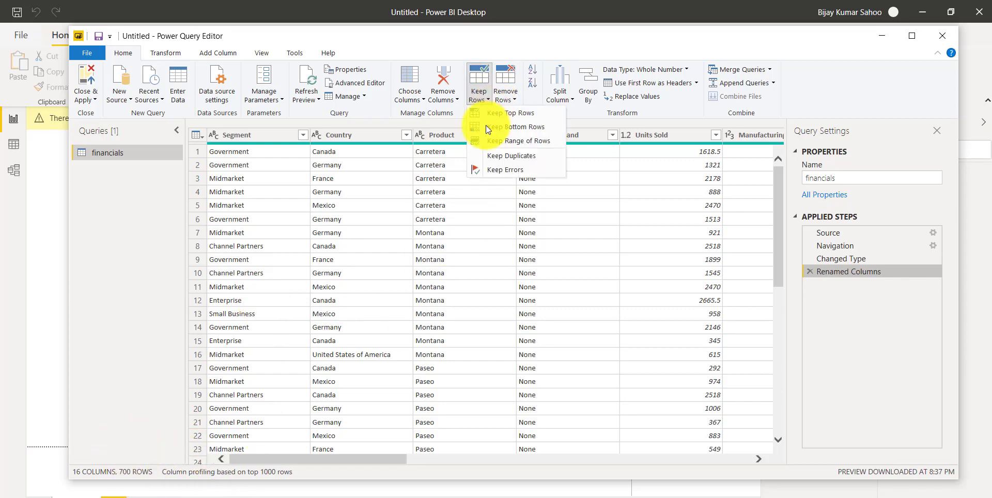
left_click(514, 143)
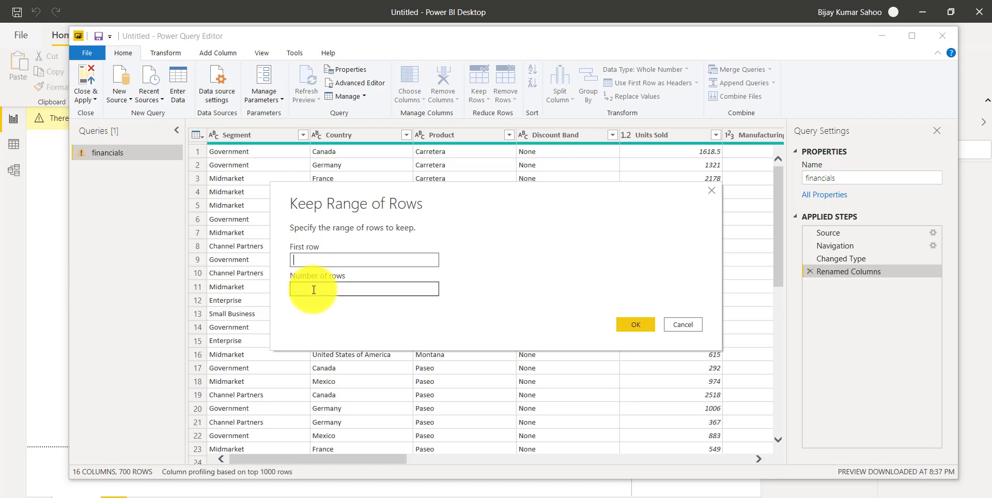
left_click(694, 324)
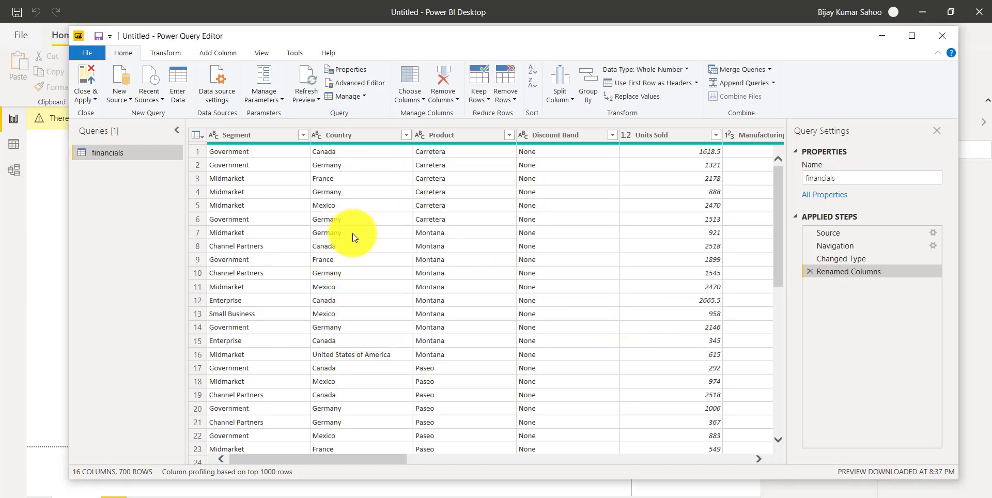
Step: Remove the top 2 rows of the financials table, and compare the table before and after the removal
left_click(516, 98)
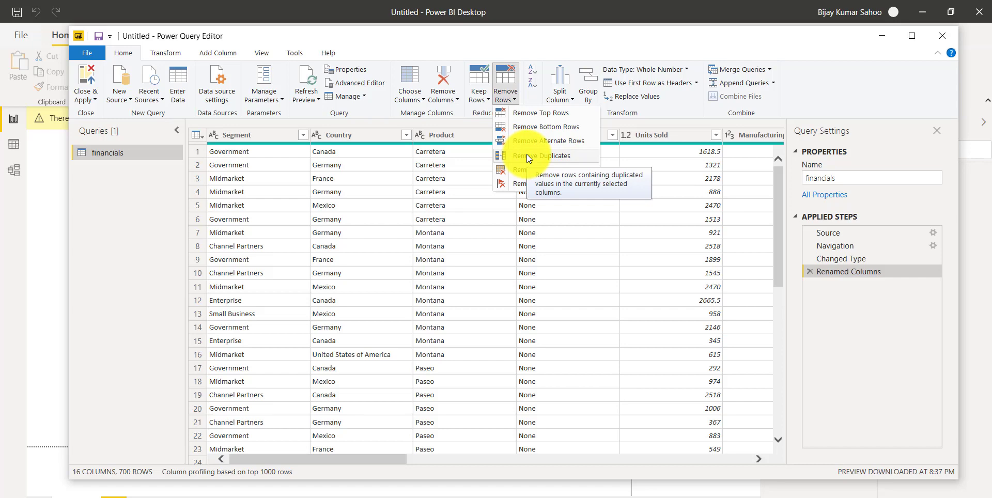
left_click(552, 117)
left_click(337, 272)
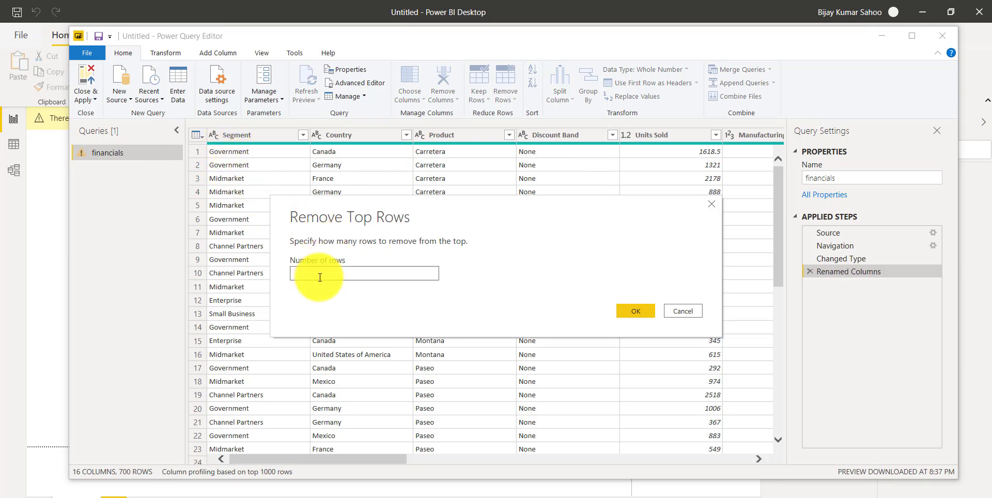
type("2")
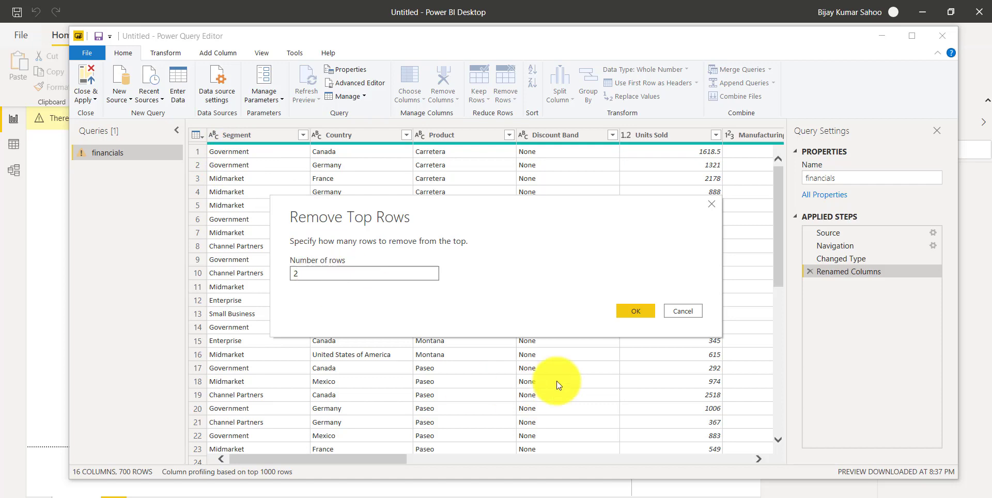
left_click(651, 310)
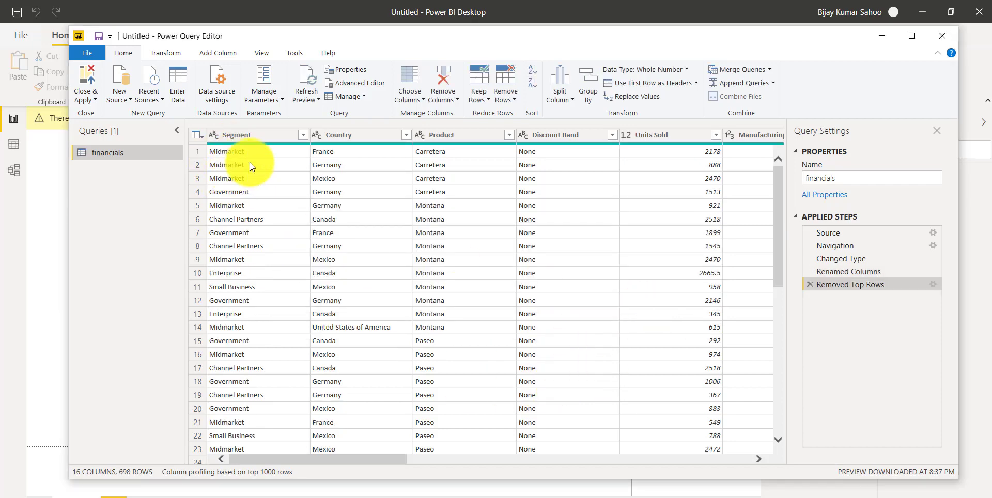
left_click(847, 271)
left_click(846, 285)
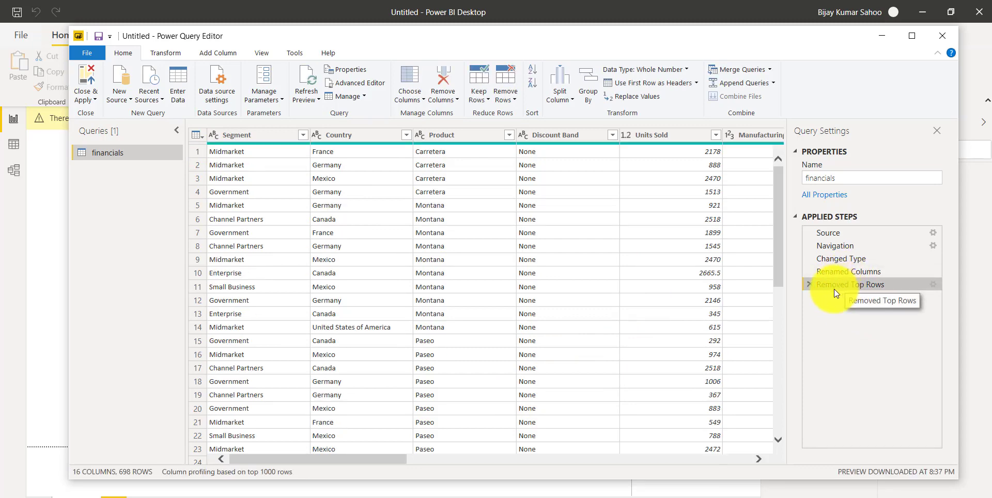
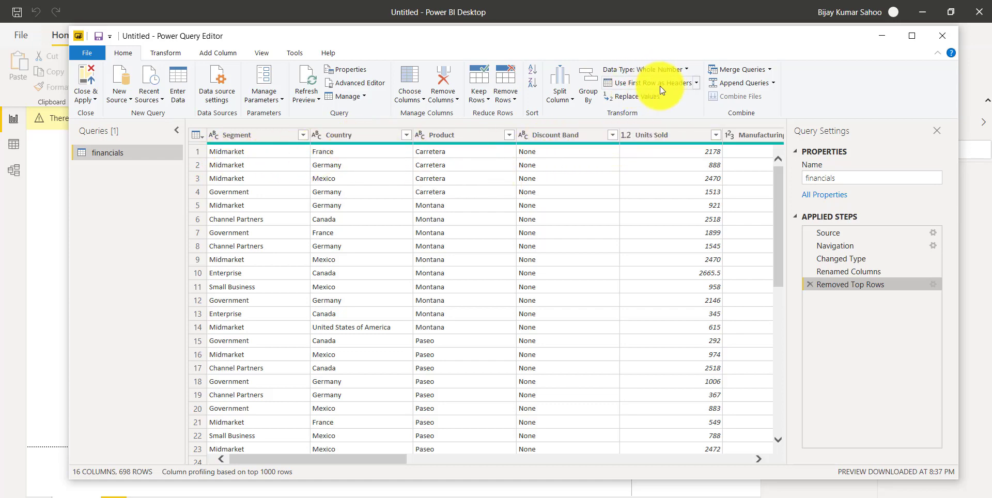
Step: Use the column headers as the first row, and promote the first row back to headers
left_click(695, 85)
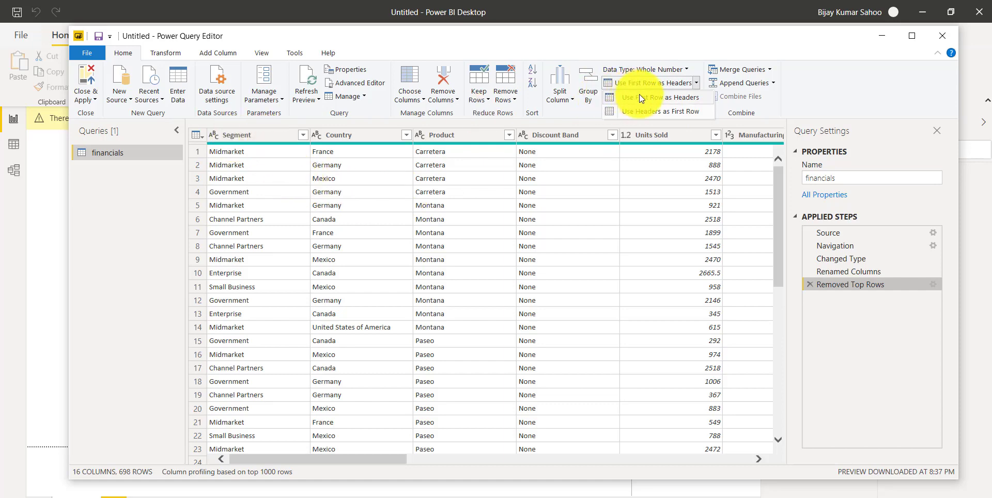
left_click(661, 114)
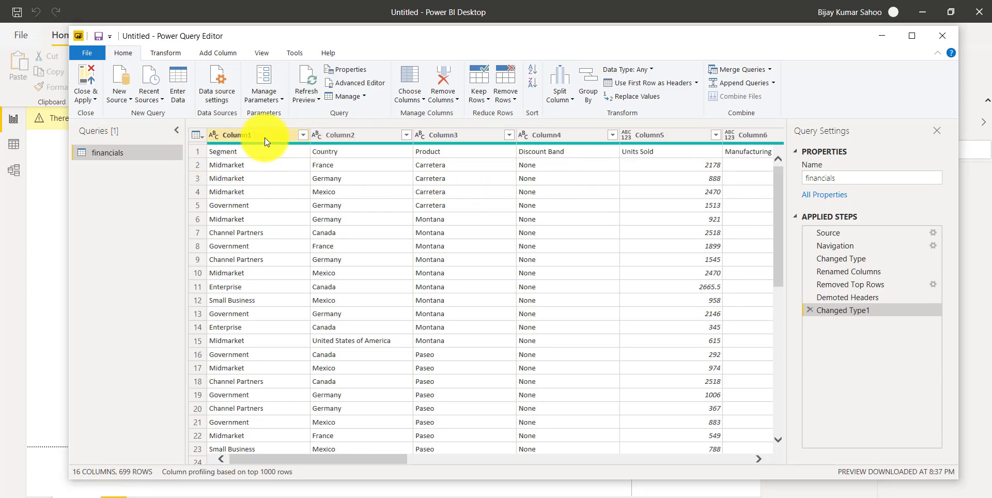
left_click(696, 84)
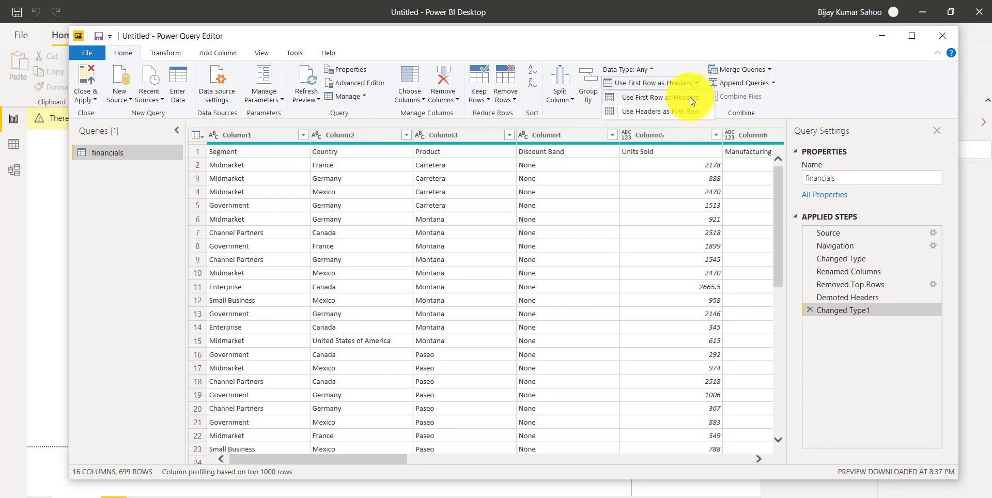
left_click(656, 99)
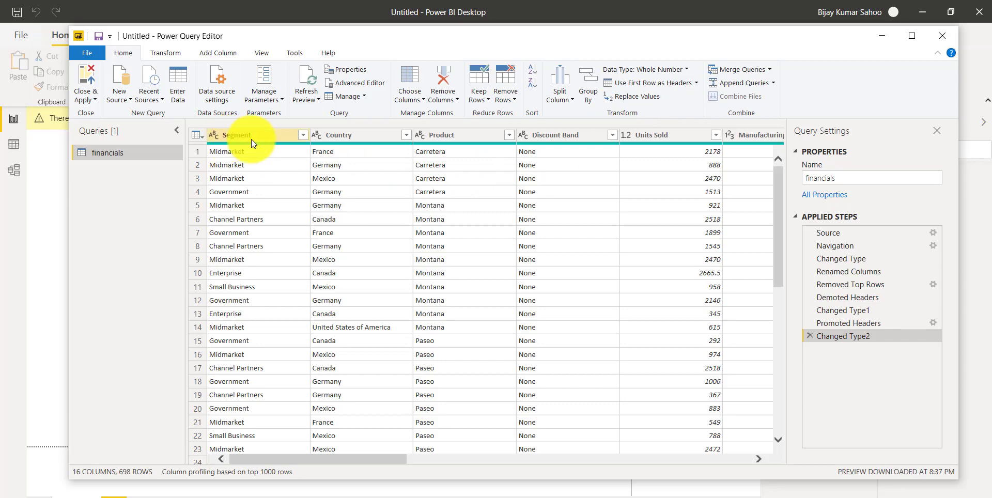
Step: Remove the Segment column from the table, and delete the resulting applied step to restore it
mouse_move(527, 144)
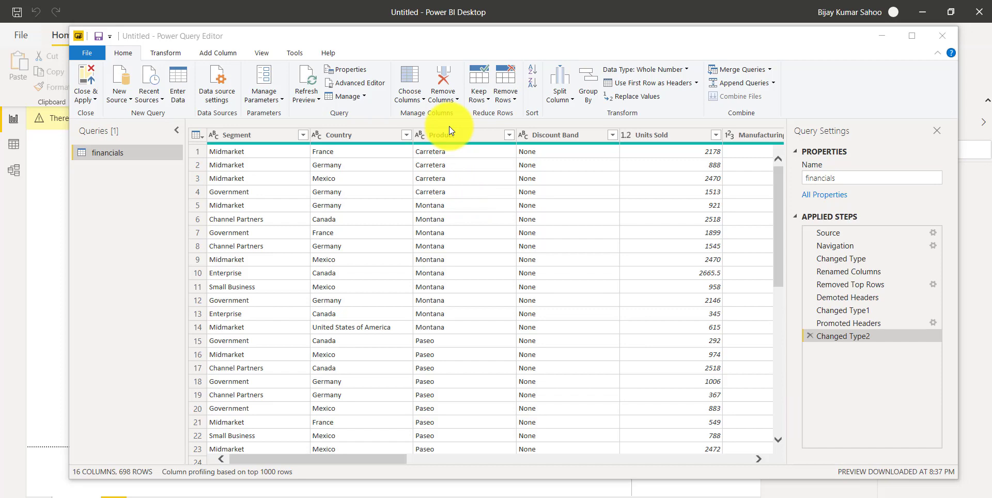
left_click(264, 134)
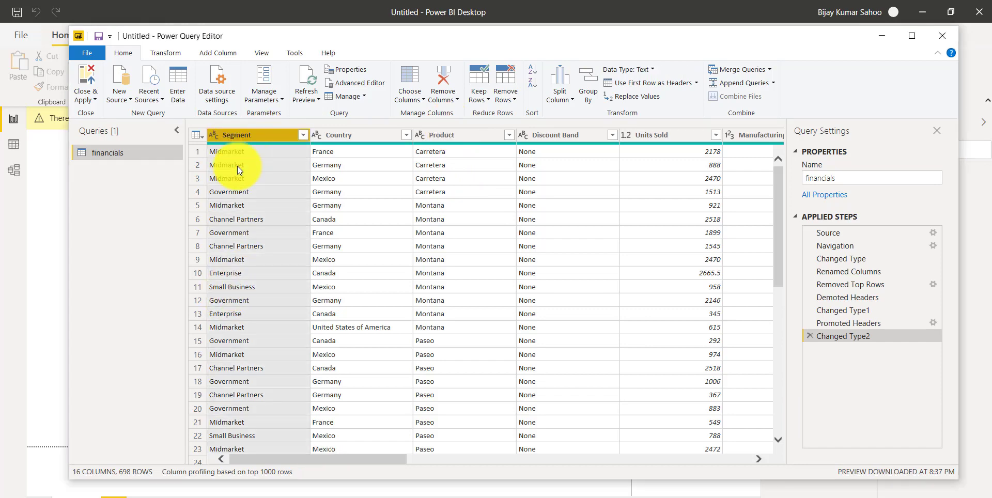
left_click(438, 92)
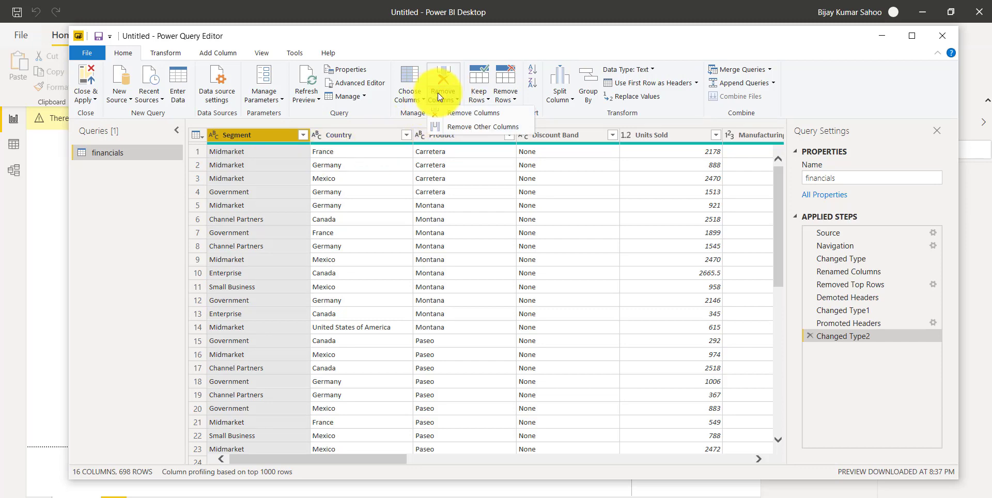
left_click(481, 113)
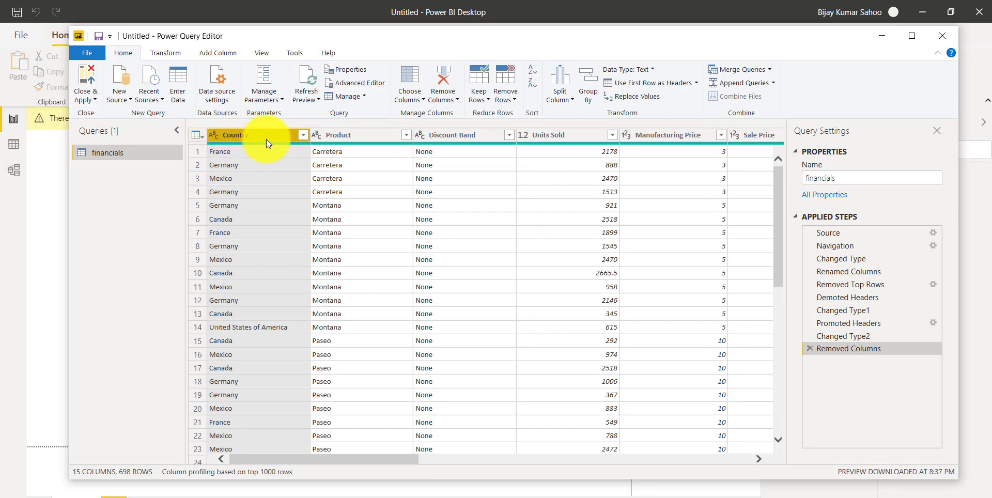
left_click(810, 349)
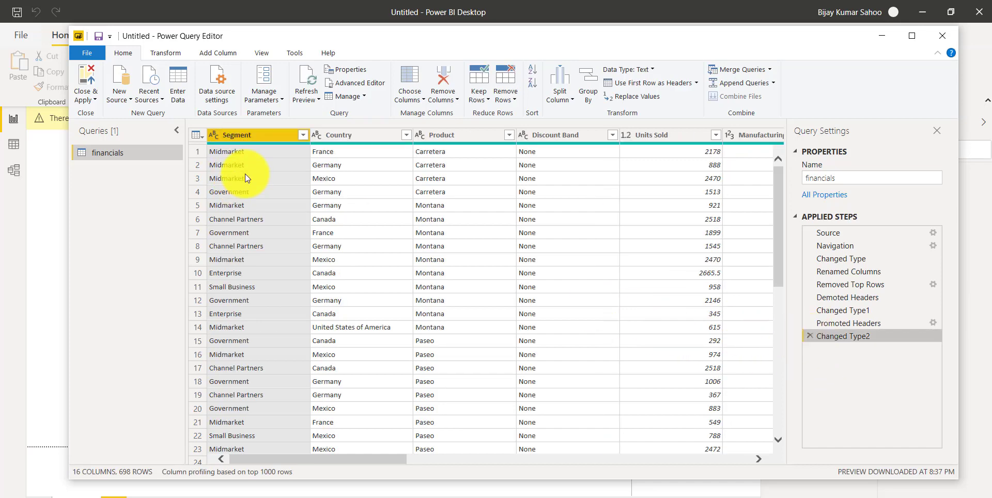
Step: Remove all columns other than Segment, and delete the resulting applied step to restore them
left_click(456, 102)
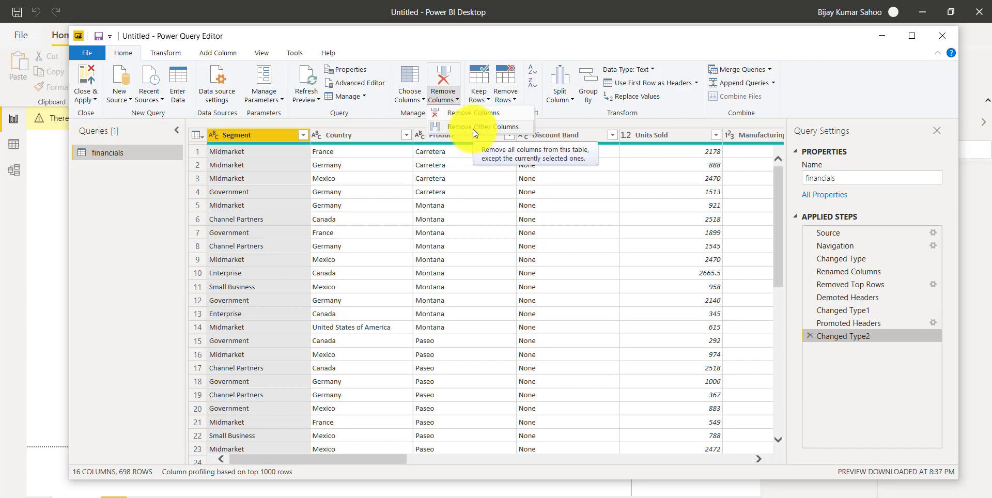
left_click(457, 129)
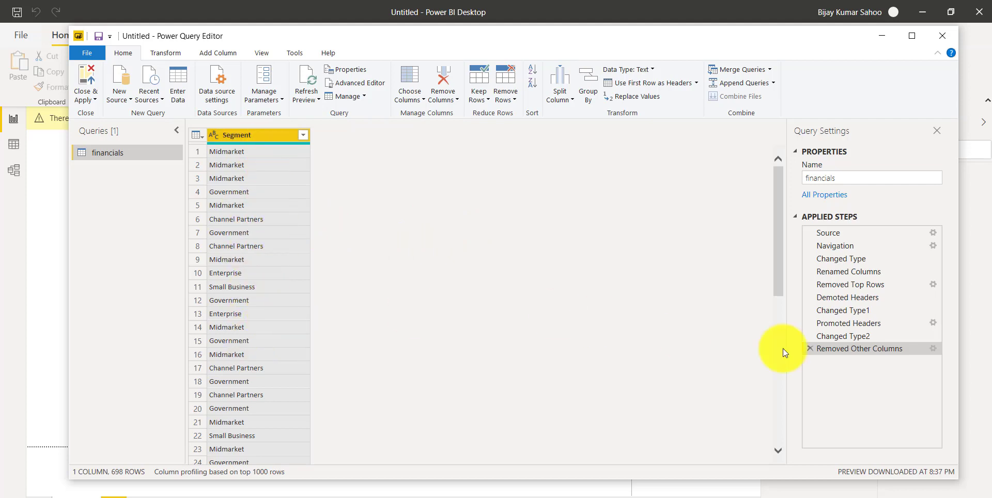
left_click(810, 350)
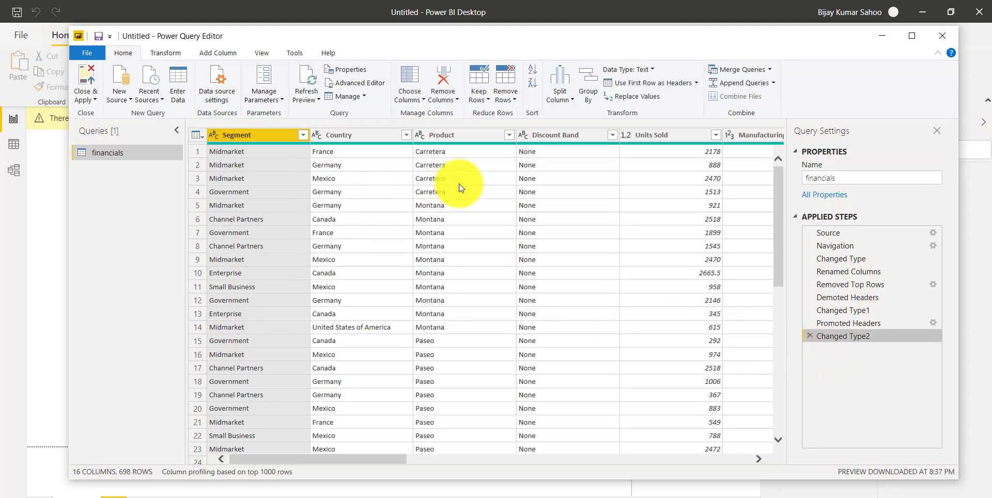
Step: View the Choose Columns list of columns to keep, and leave it without changing the selection
left_click(424, 101)
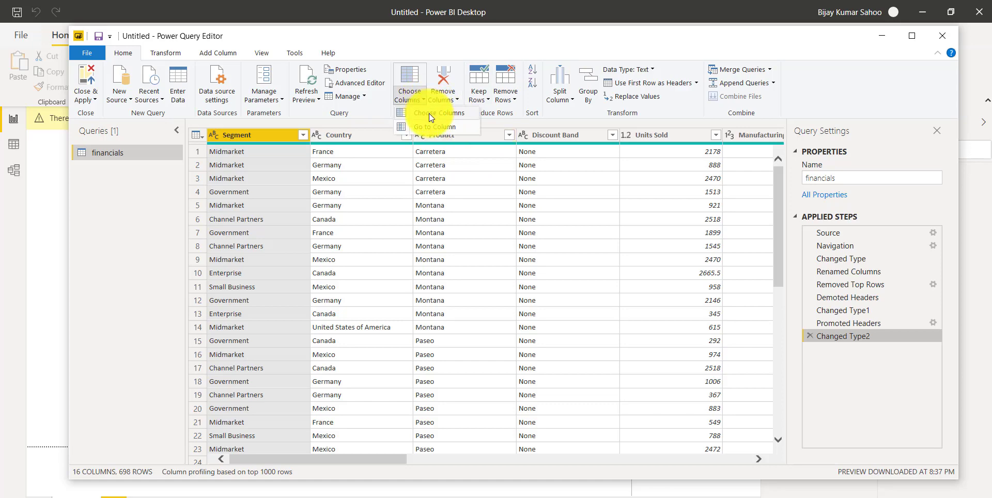
left_click(429, 114)
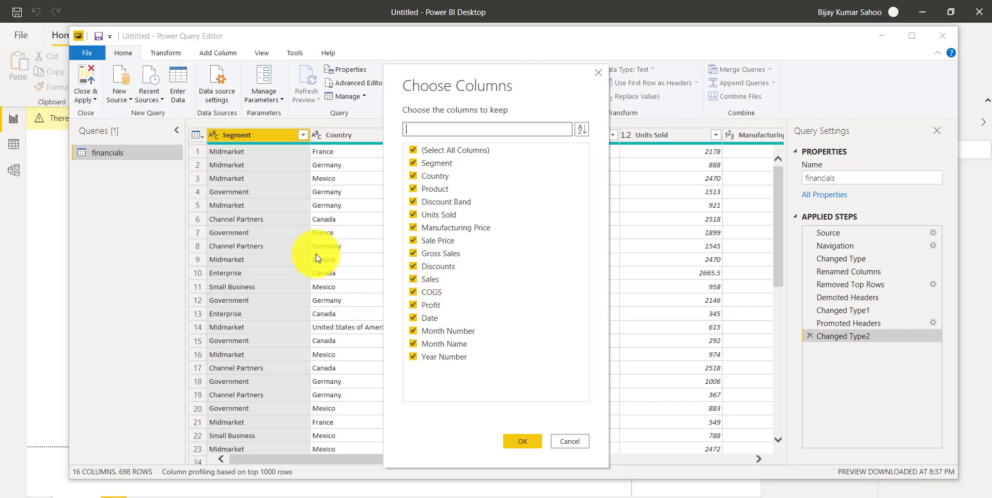
left_click(579, 442)
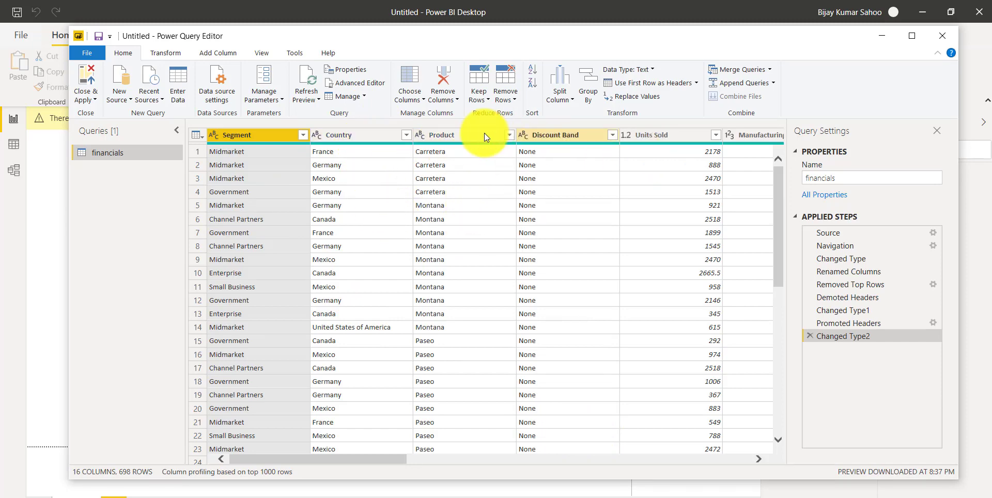
Step: Use Choose Columns to keep only the Country, Product and Units Sold columns
left_click(422, 98)
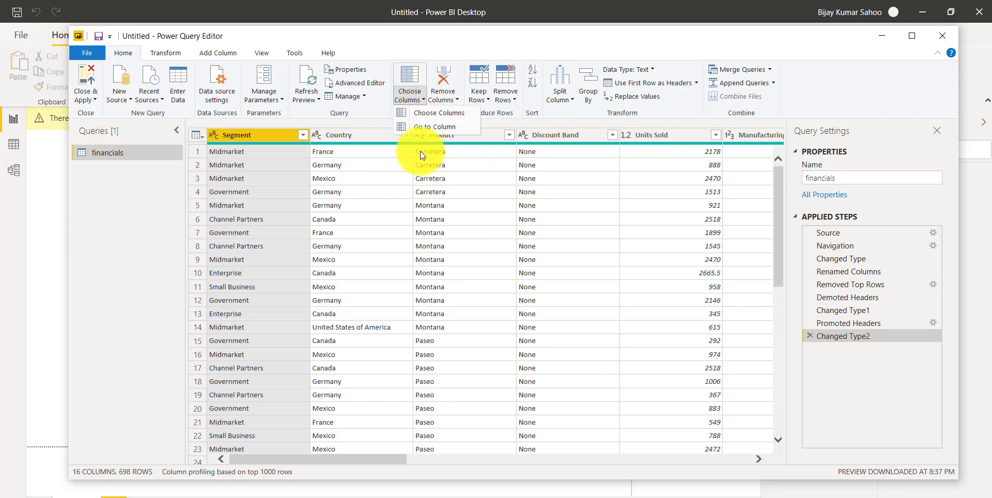
left_click(436, 116)
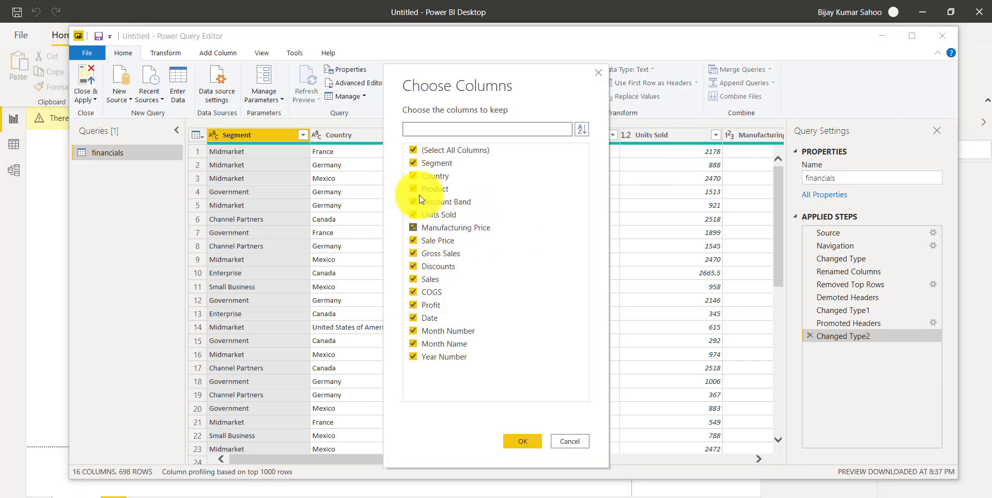
left_click(413, 150)
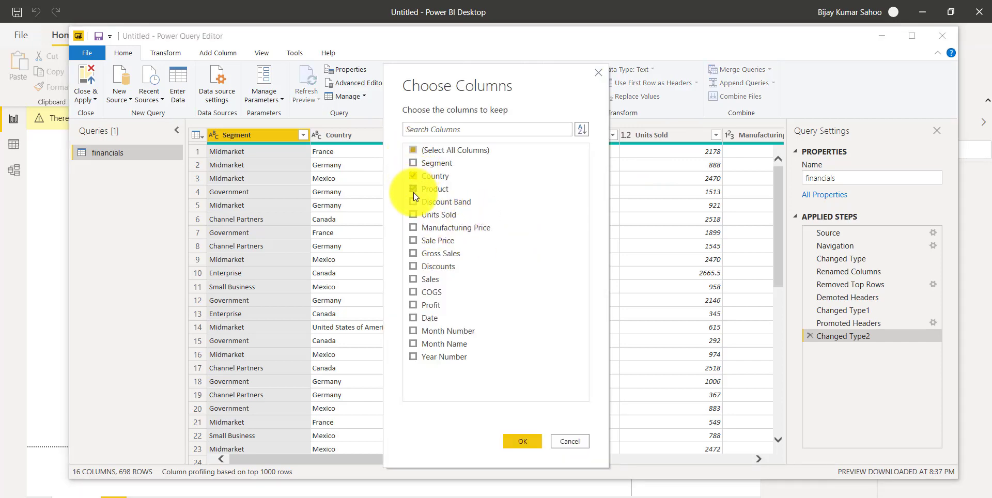
left_click(414, 214)
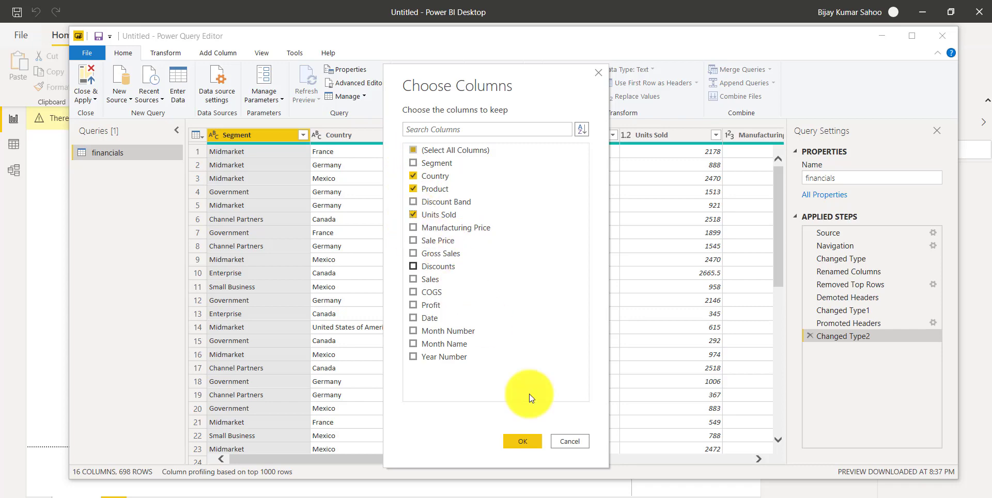
left_click(522, 442)
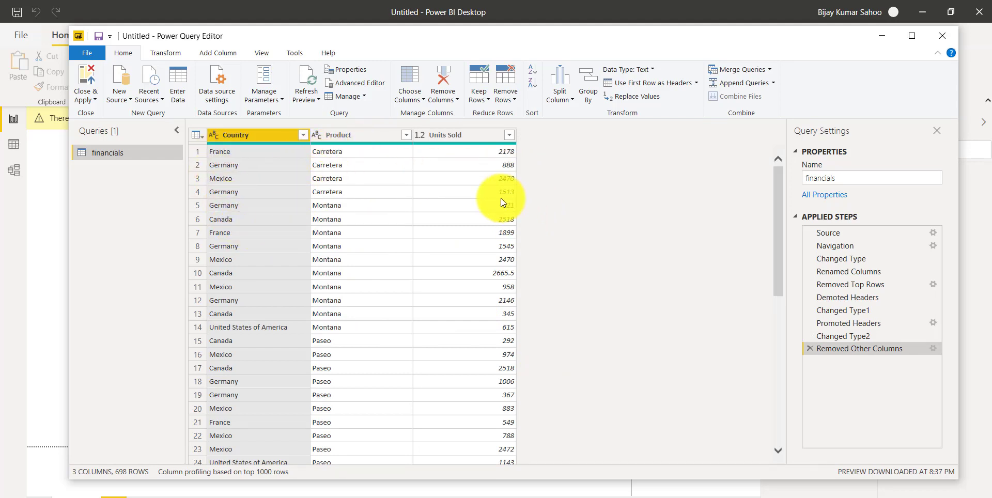
Step: Edit the column selection again to keep all columns of the financials table
left_click(423, 101)
left_click(434, 123)
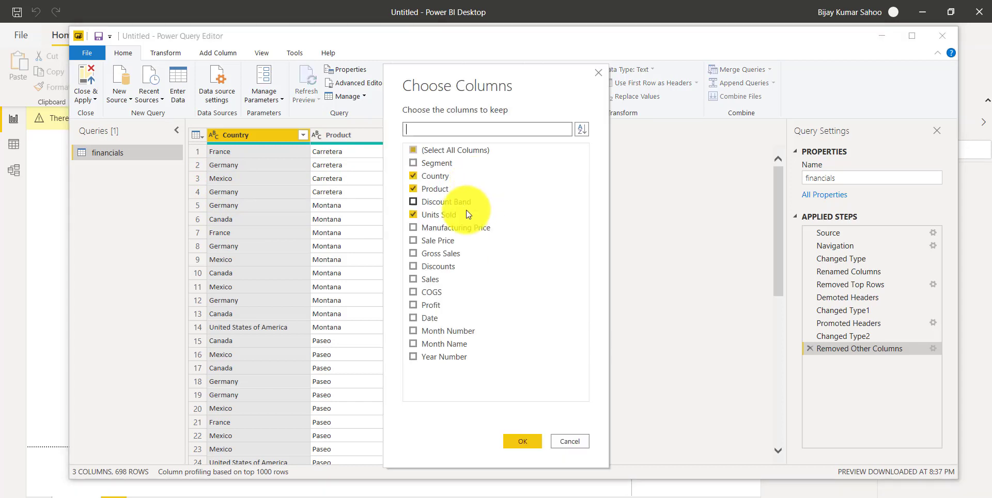
left_click(413, 149)
left_click(523, 440)
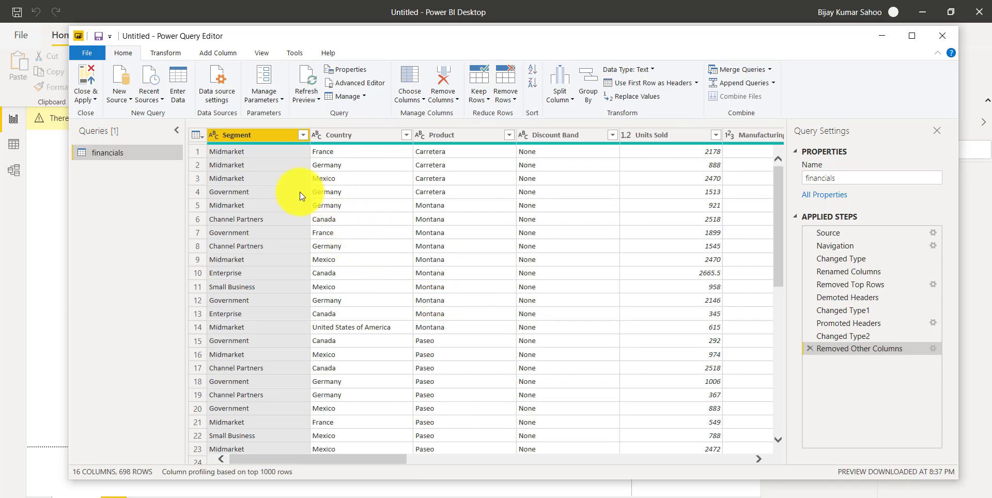
Step: Move the Country column one place right, past Product, and move it back one place left
left_click(165, 54)
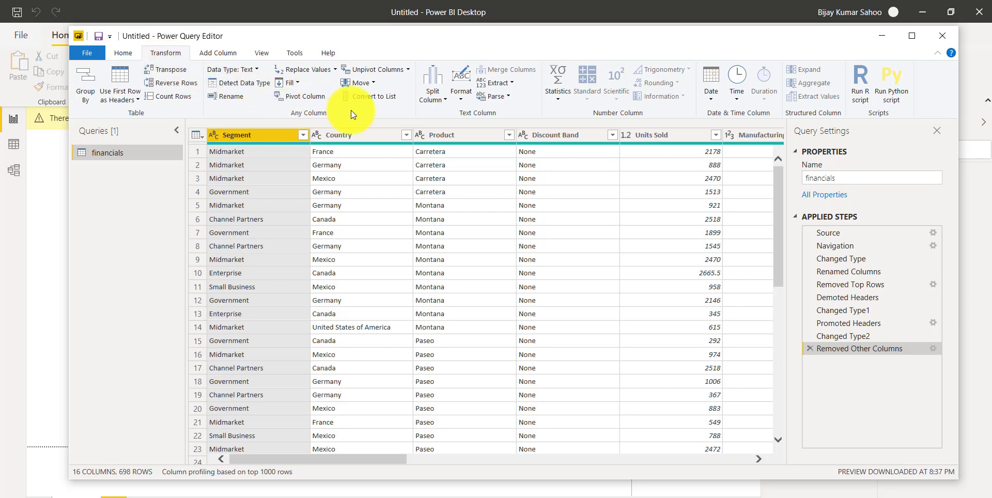
left_click(375, 84)
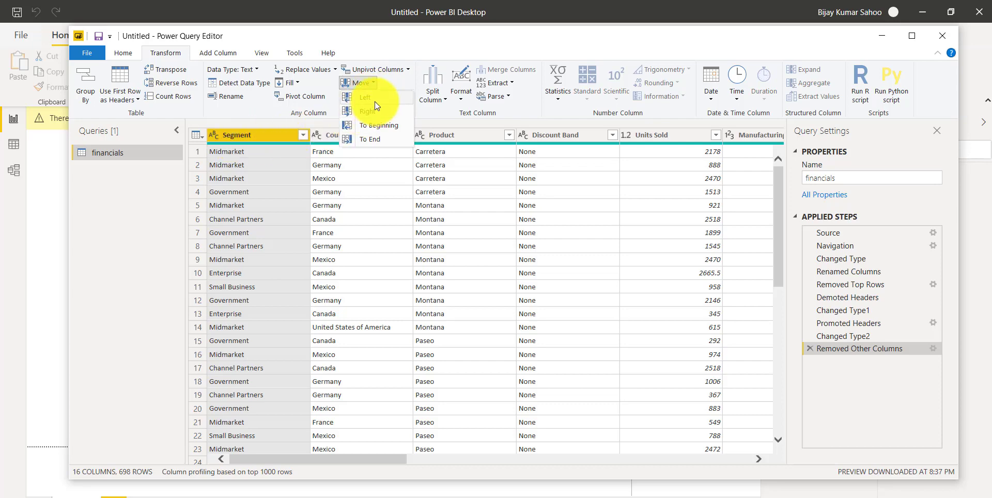
left_click(447, 134)
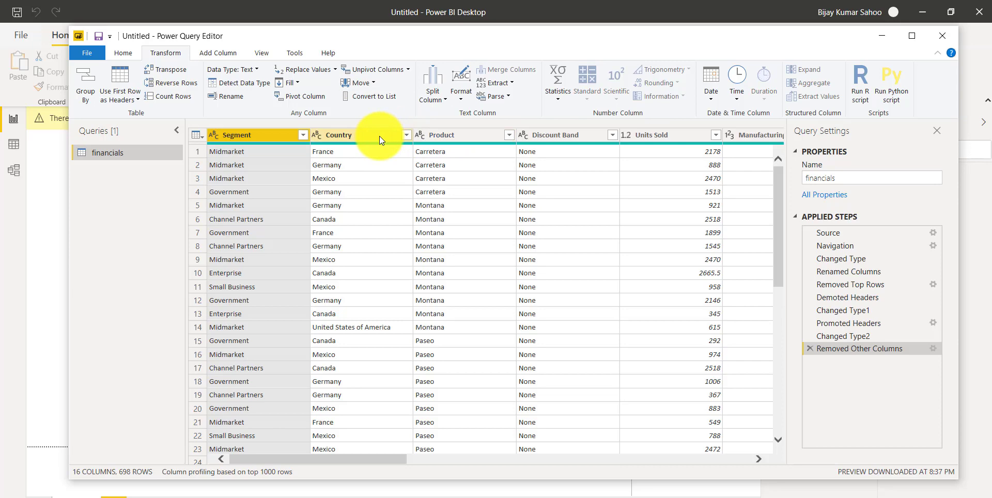
left_click(379, 136)
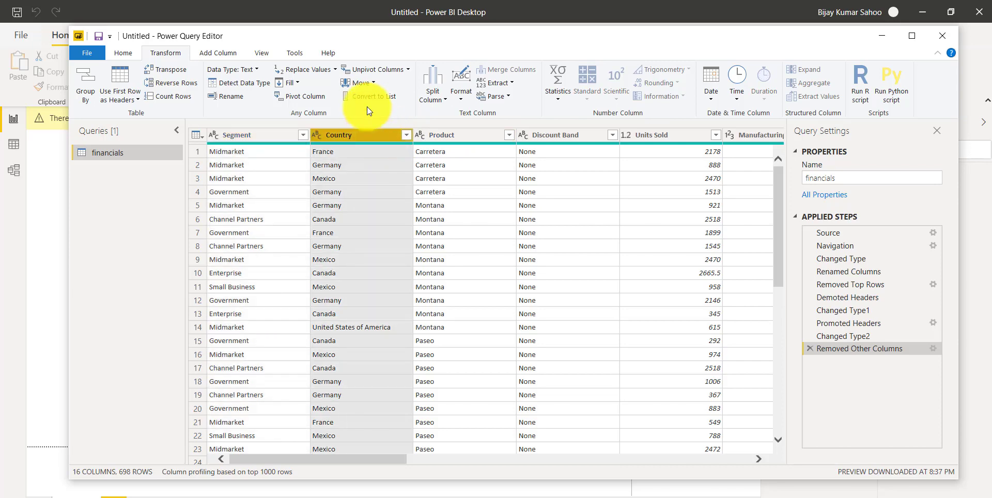
left_click(376, 85)
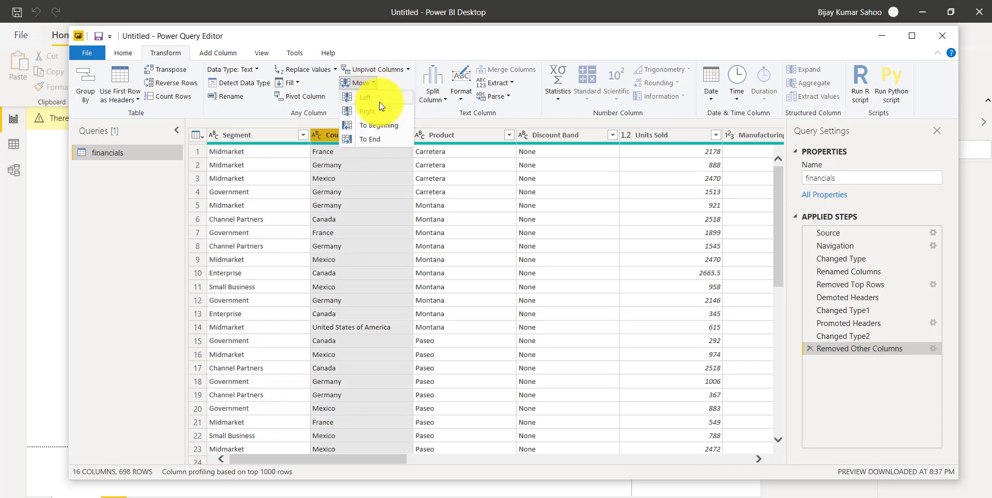
left_click(374, 111)
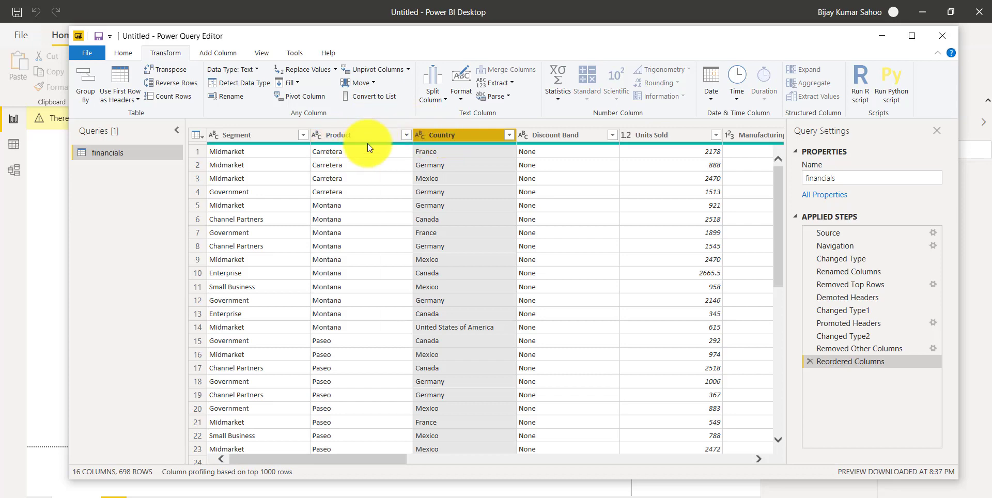
left_click(373, 84)
left_click(367, 98)
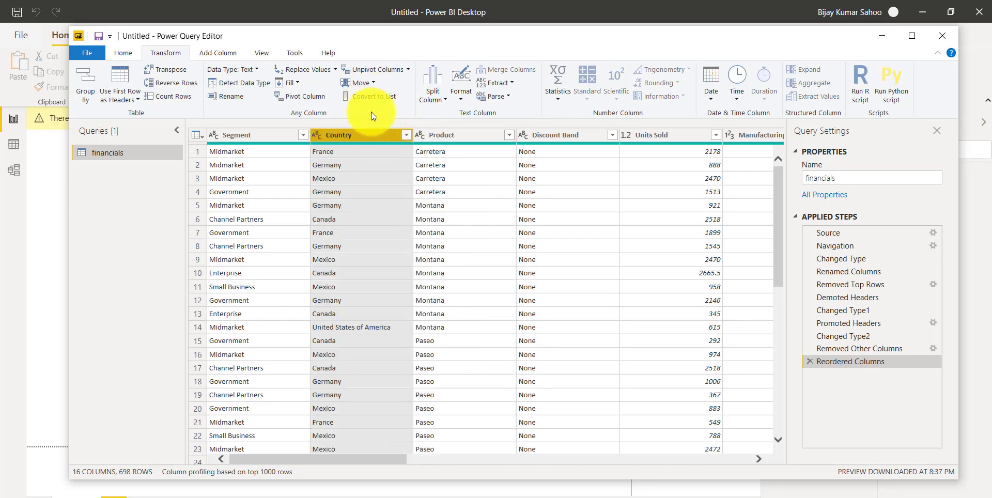
left_click(373, 83)
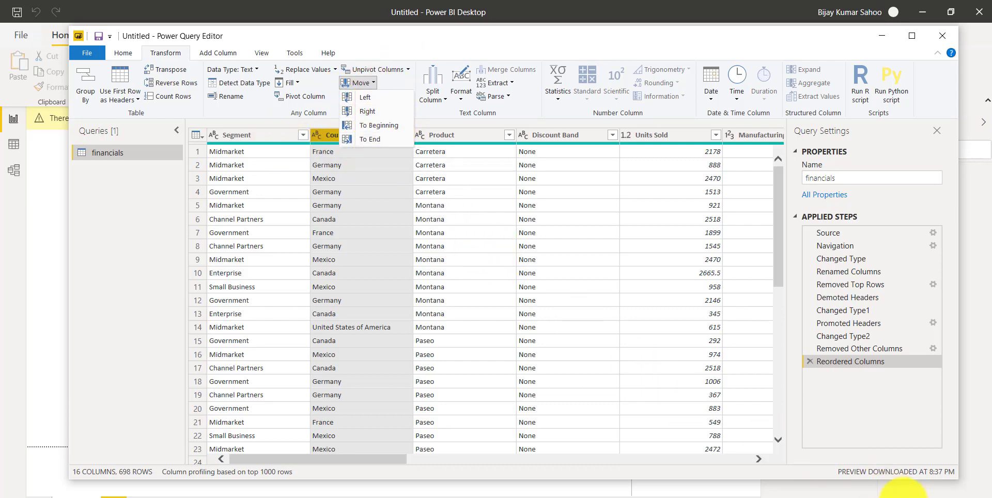
left_click(925, 495)
left_click(525, 194)
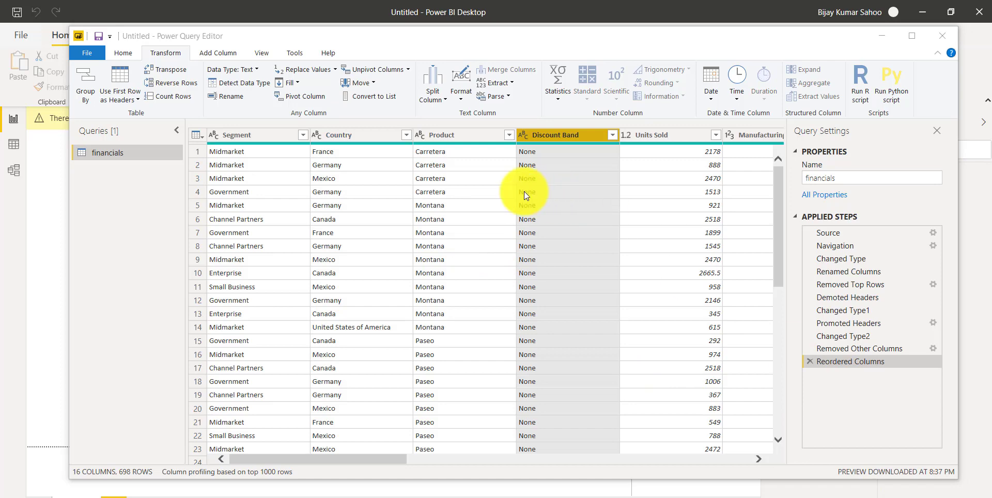
Step: Convert the text in the Country column to uppercase
left_click(442, 138)
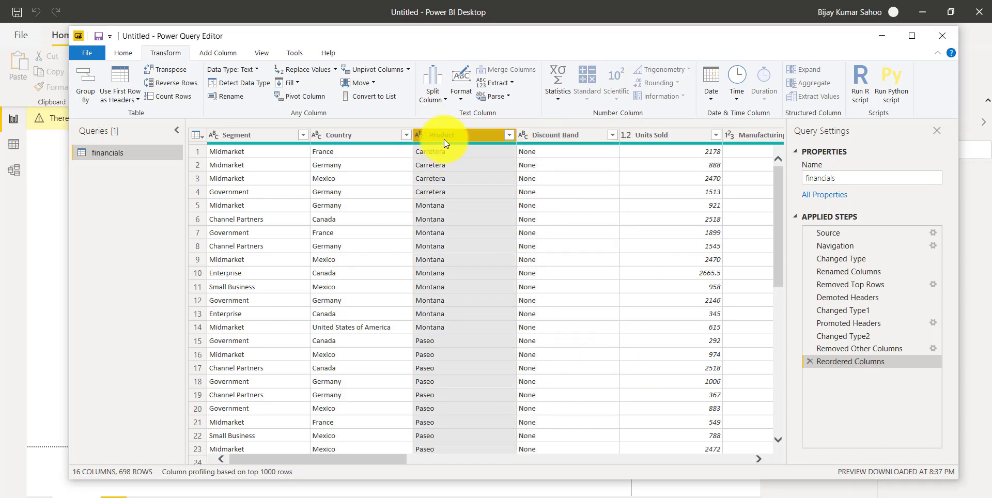
left_click(370, 135)
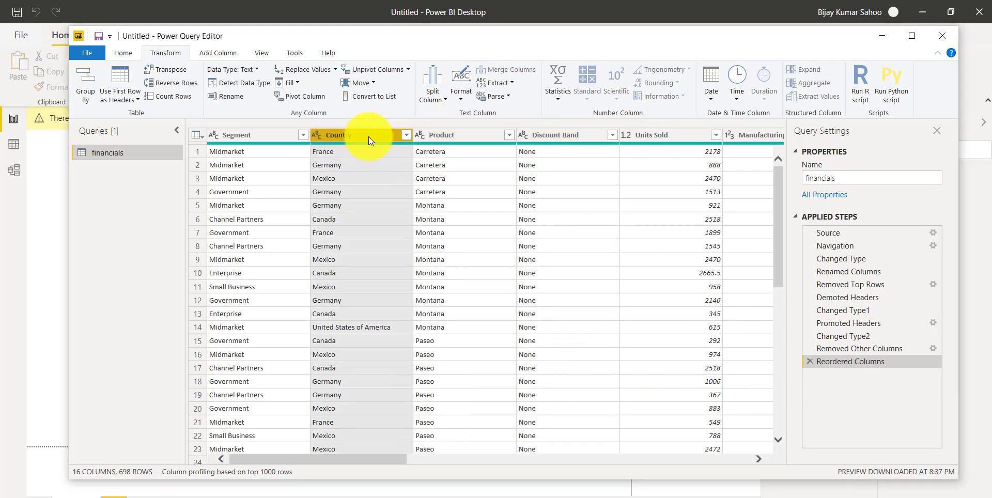
left_click(463, 99)
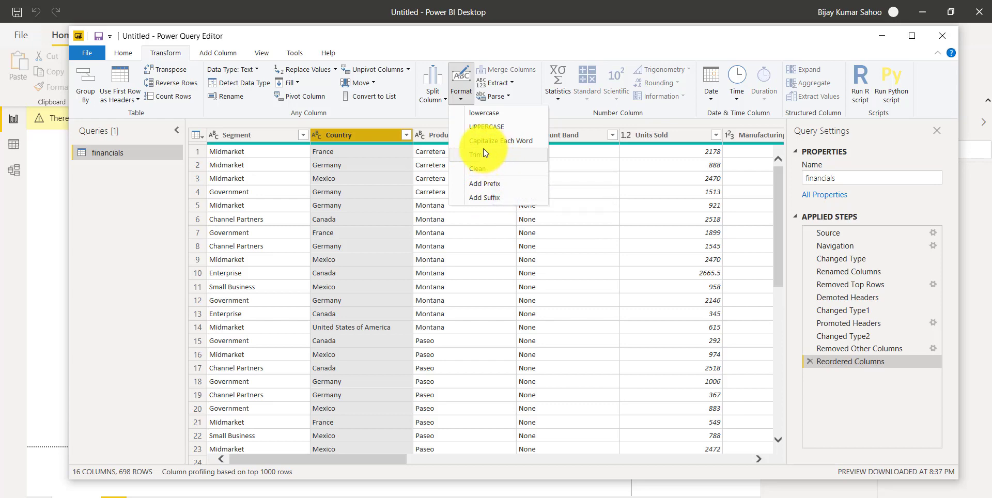
left_click(488, 128)
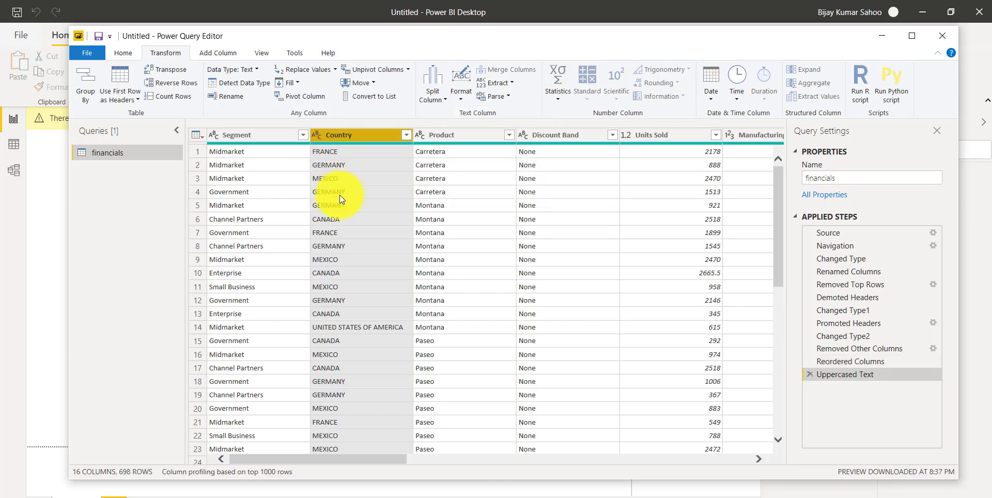
Step: Format the Country column to capitalize each word, and look through the reformatted rows
left_click(462, 102)
left_click(478, 138)
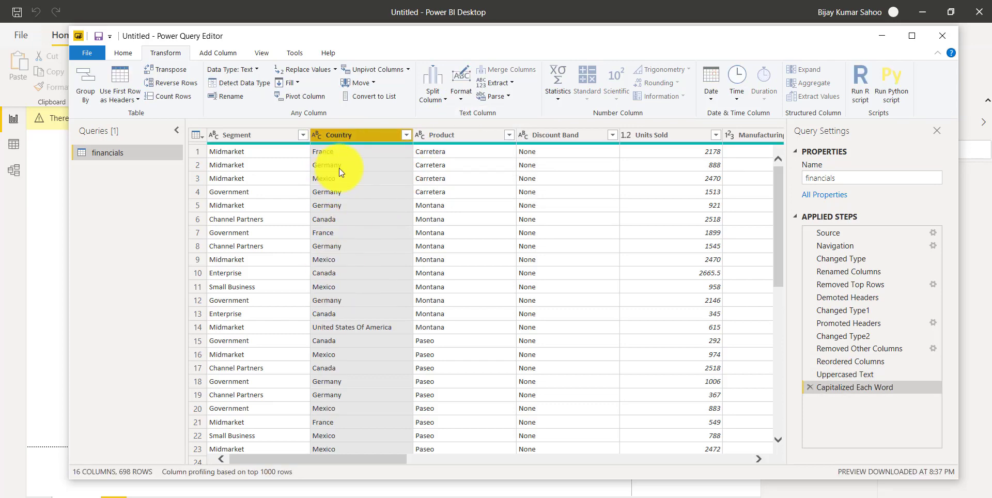
scroll(341, 305, "down", 3)
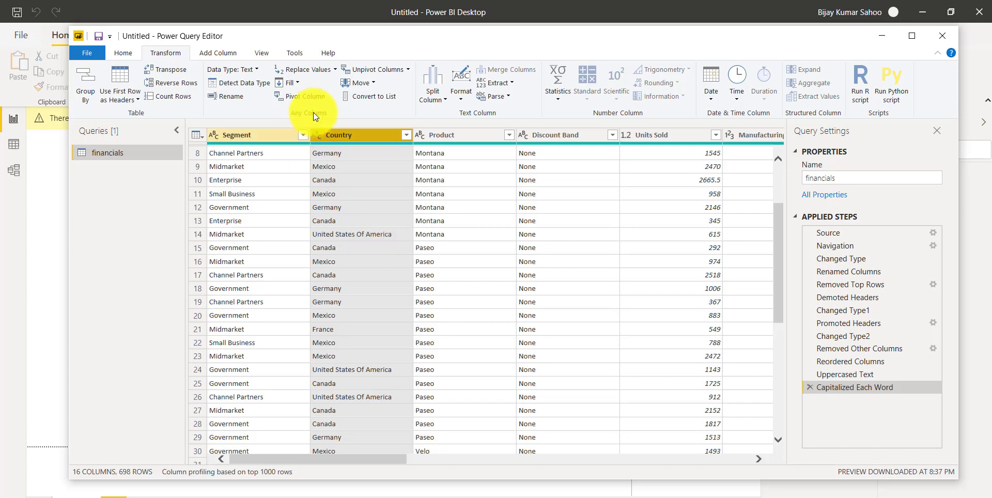
Step: Filter the Country column to show only Canada, and look through the filtered rows
left_click(408, 137)
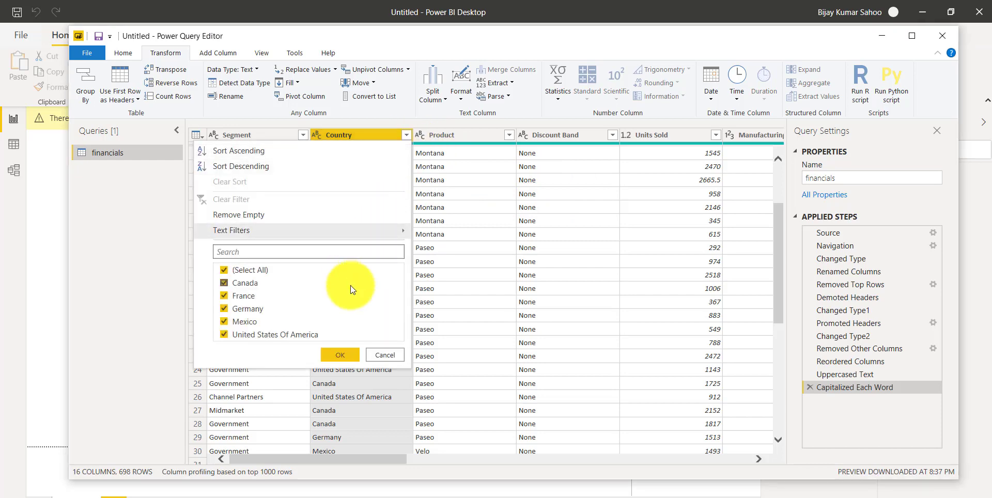
left_click(224, 270)
left_click(225, 284)
left_click(346, 355)
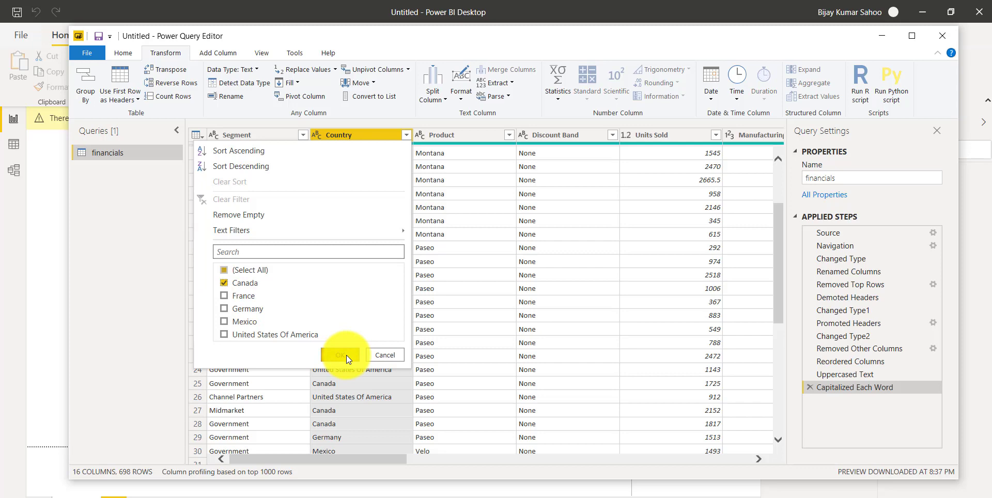
scroll(346, 312, "down", 9)
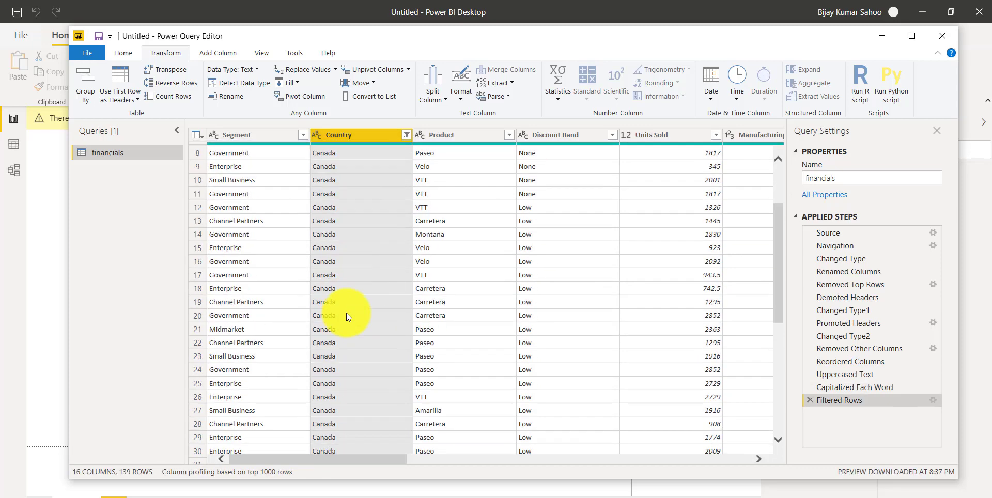
scroll(345, 312, "up", 8)
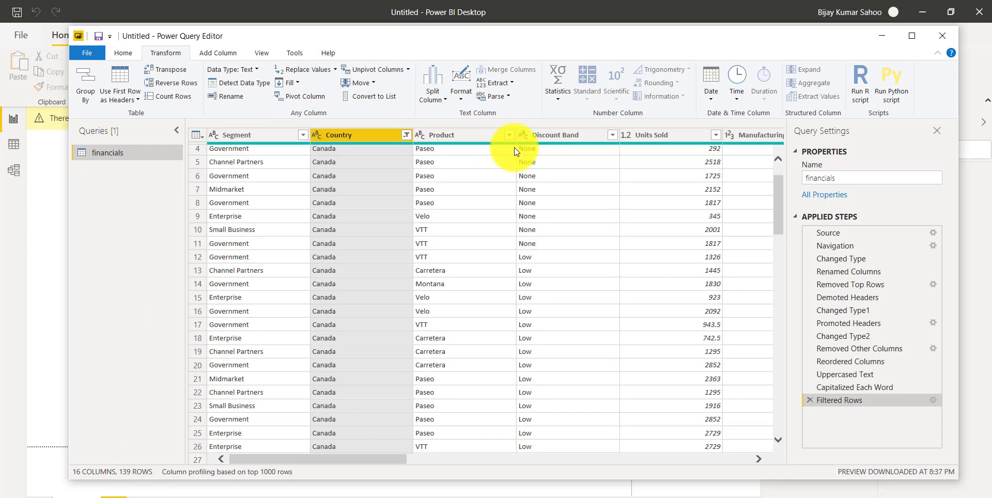
Step: Filter the Discount Band column to show only High
left_click(614, 135)
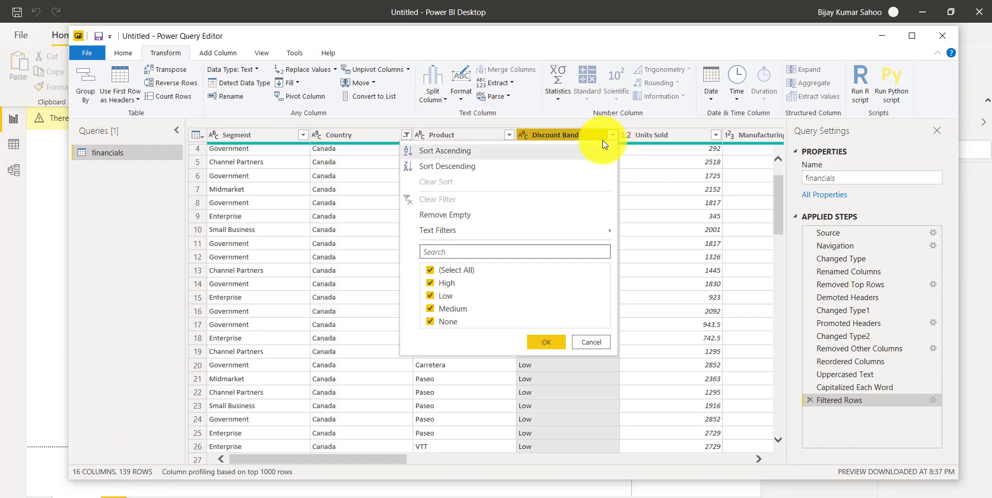
left_click(431, 270)
left_click(432, 283)
left_click(530, 343)
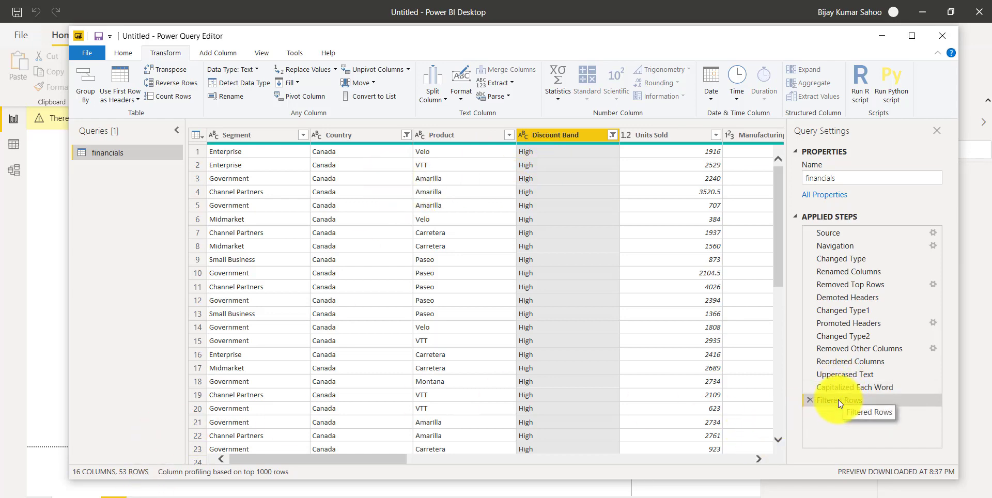
Step: Delete the Filtered Rows and Capitalized Each Word applied steps from the query
left_click(810, 401)
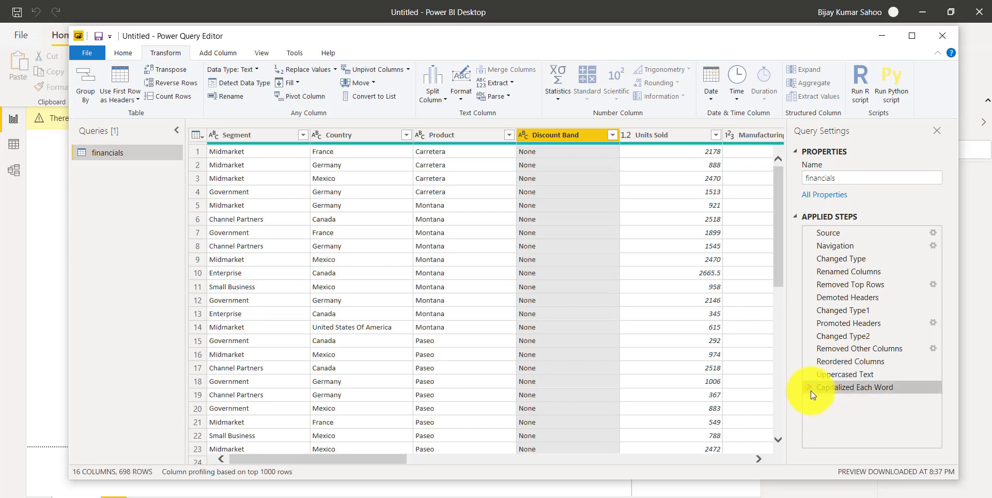
left_click(810, 388)
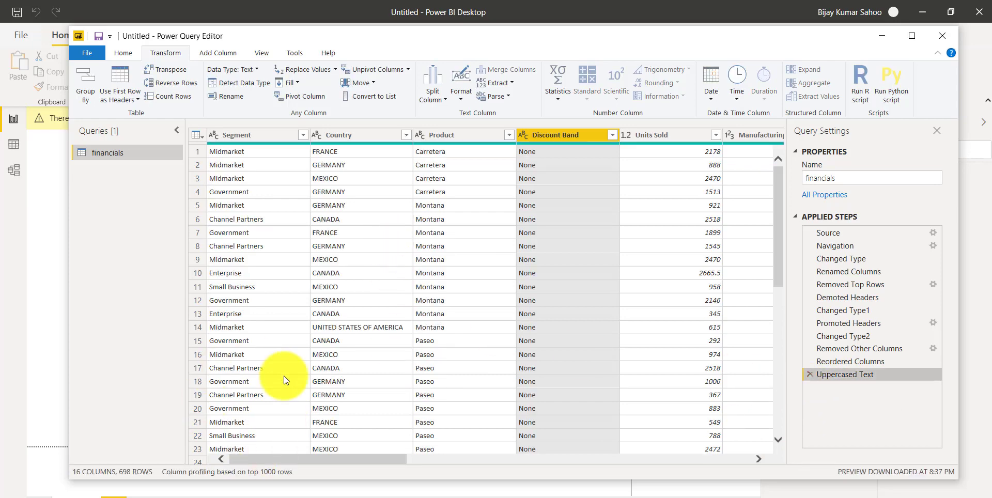
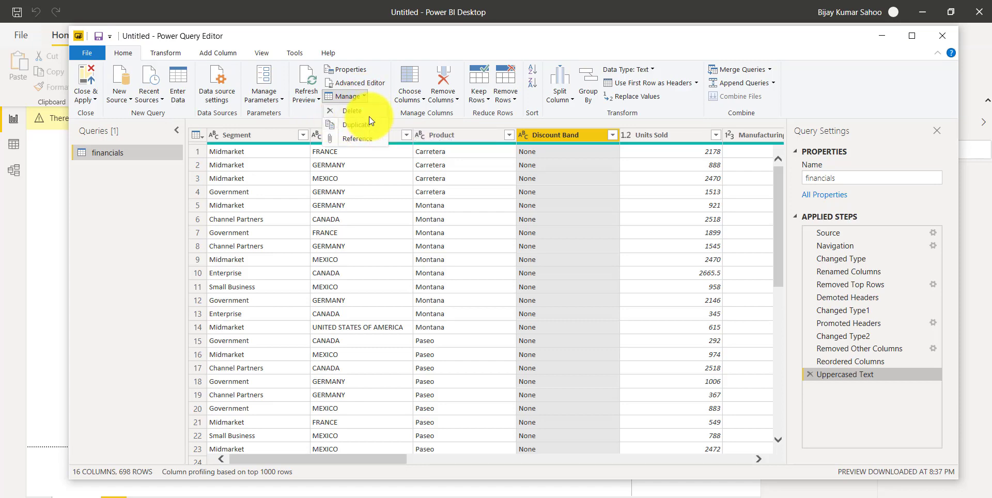
Step: Duplicate the financials query
left_click(111, 155)
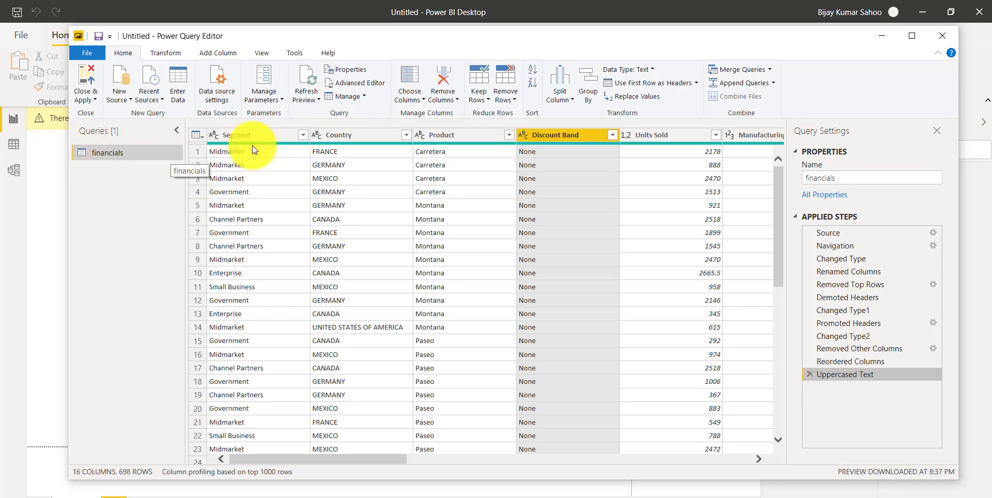
left_click(364, 96)
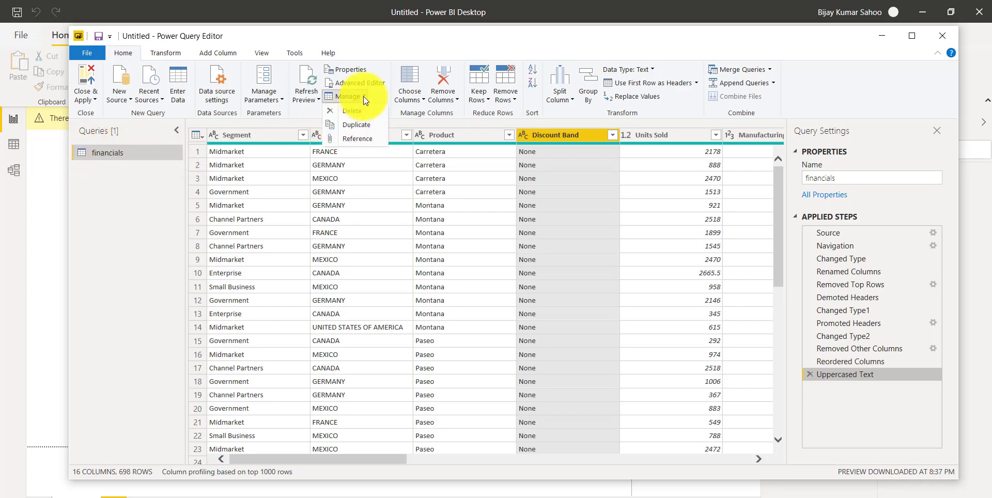
left_click(363, 124)
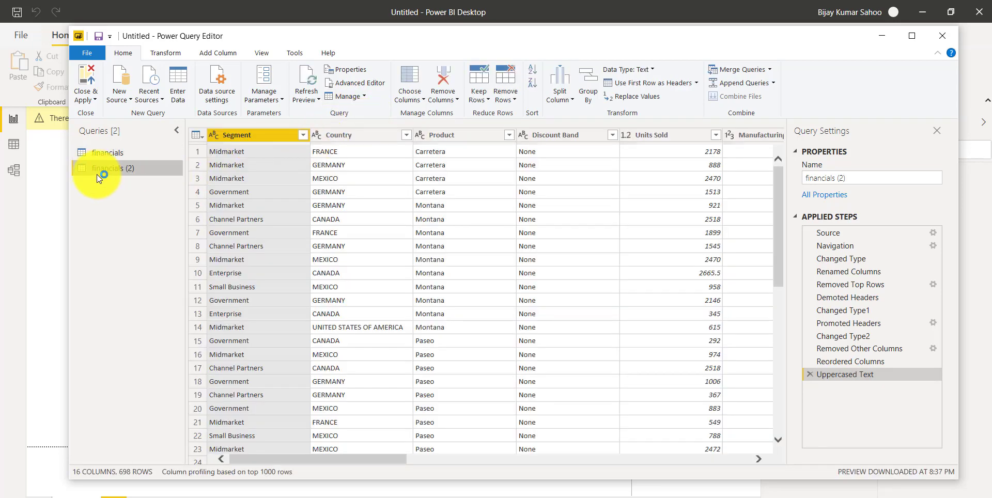
Step: Review the applied steps of the duplicated query financials (2)
right_click(129, 169)
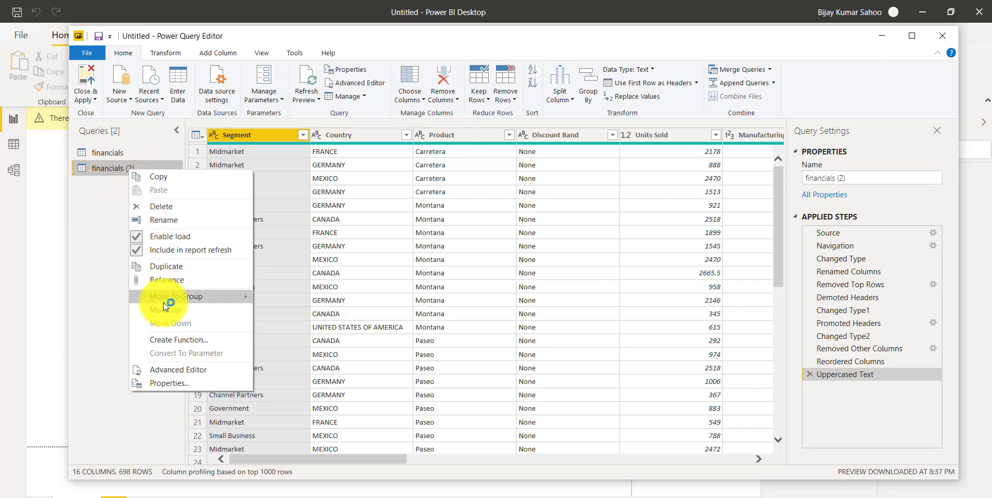
left_click(166, 222)
left_click(126, 216)
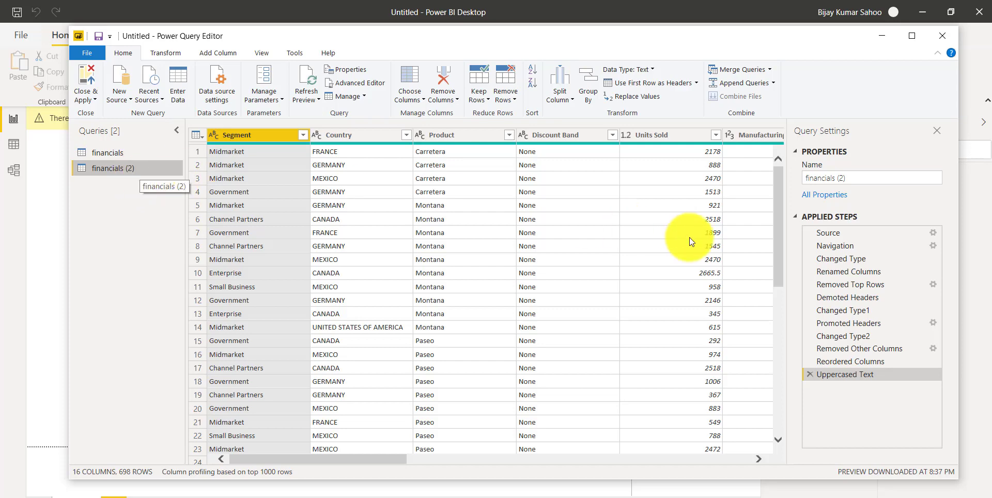
left_click(132, 170)
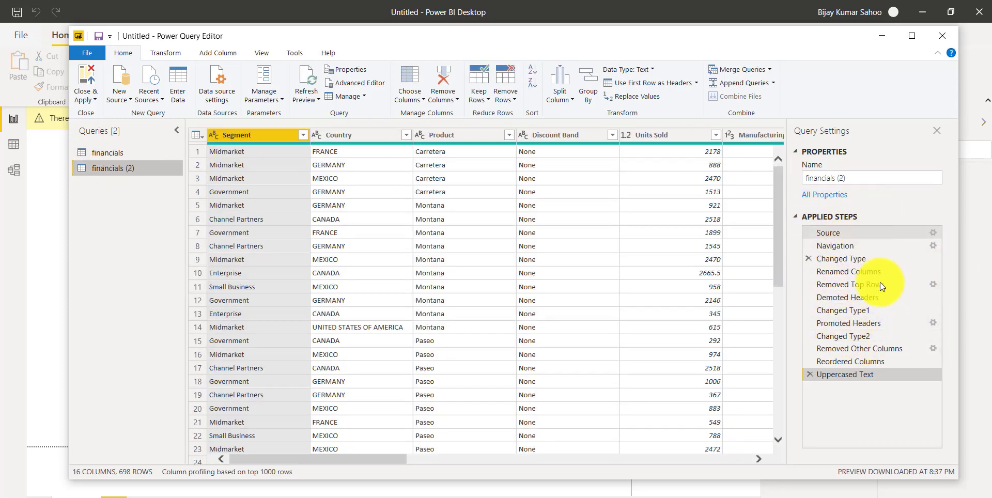
Step: Create a new query that references the financials query
left_click(110, 154)
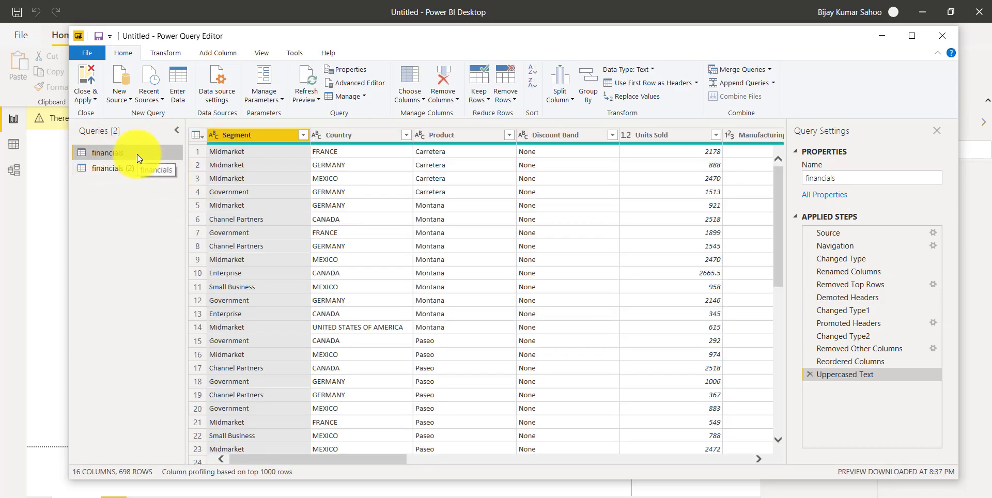
left_click(367, 97)
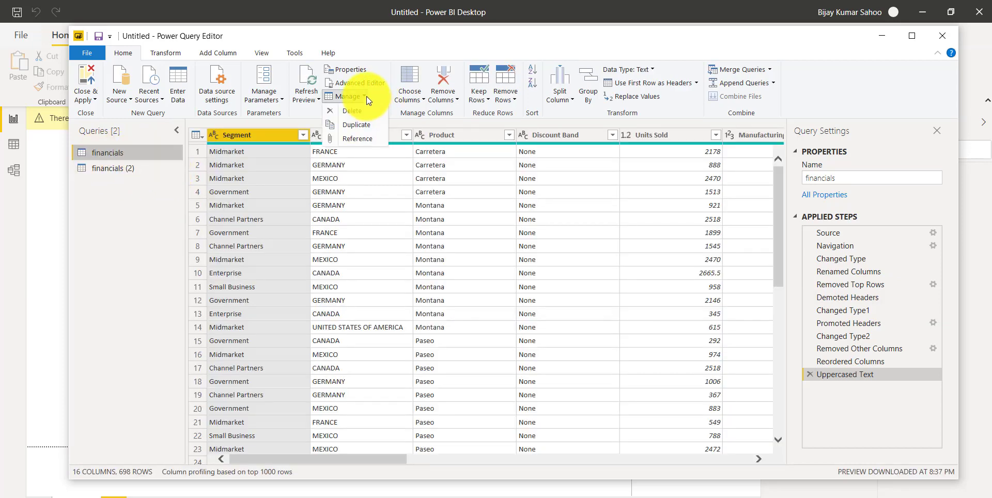
left_click(356, 137)
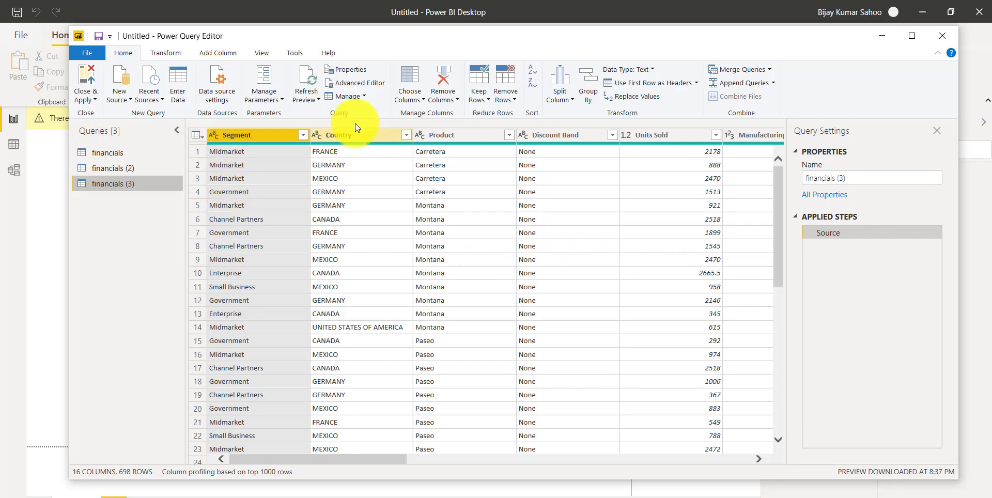
Step: Delete the referenced query financials (3) and confirm its removal
left_click(363, 97)
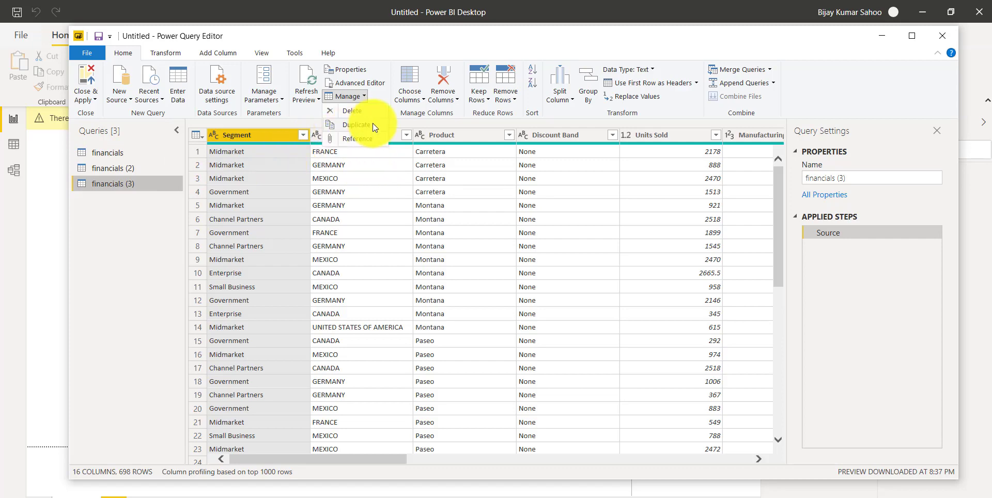
left_click(359, 111)
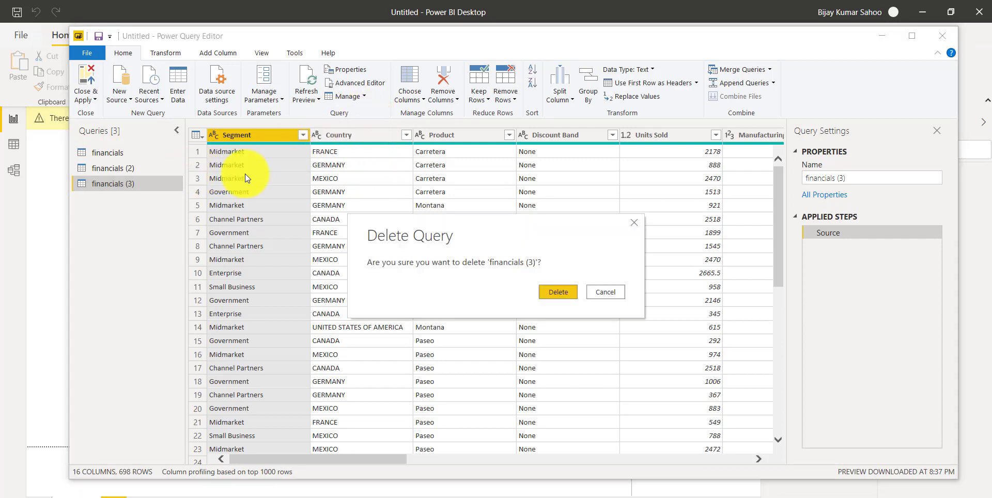
left_click(554, 290)
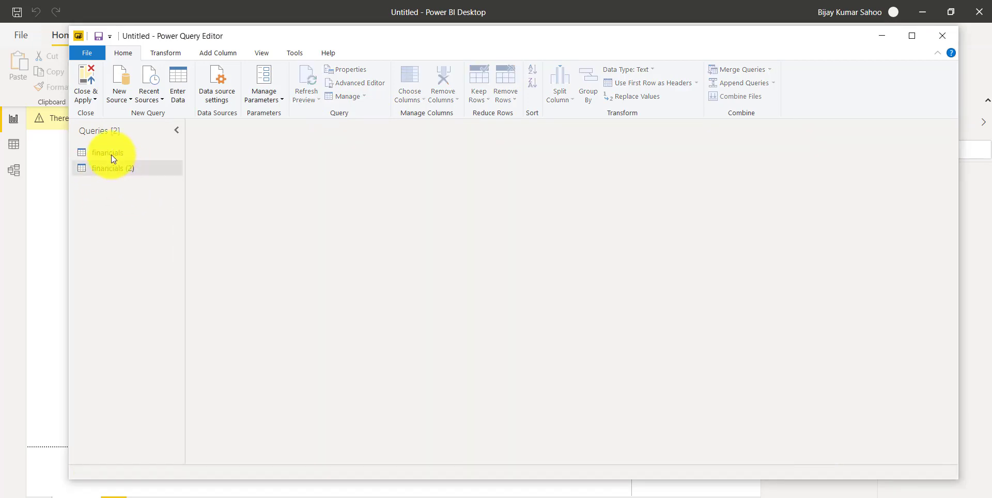
Step: Group the financials query by Country, with a new column named Count that uses the Count Rows operation
left_click(110, 154)
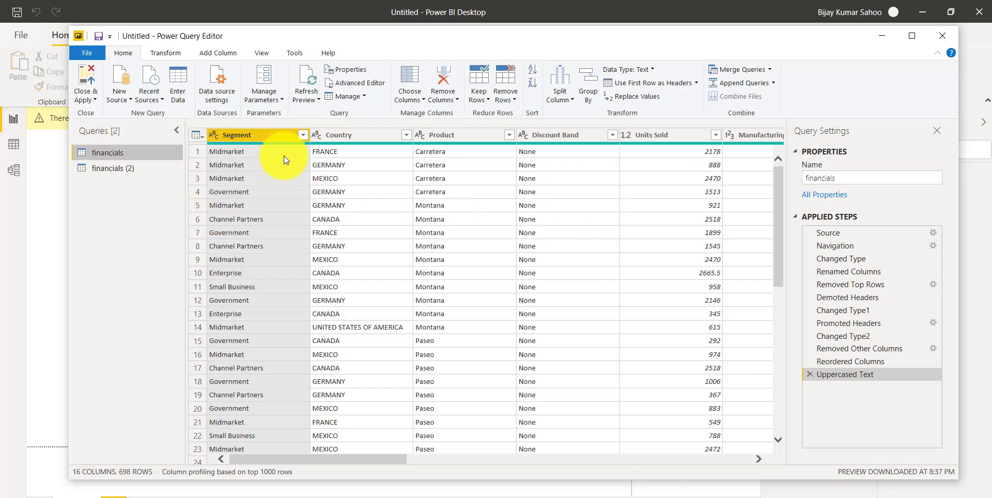
left_click(352, 134)
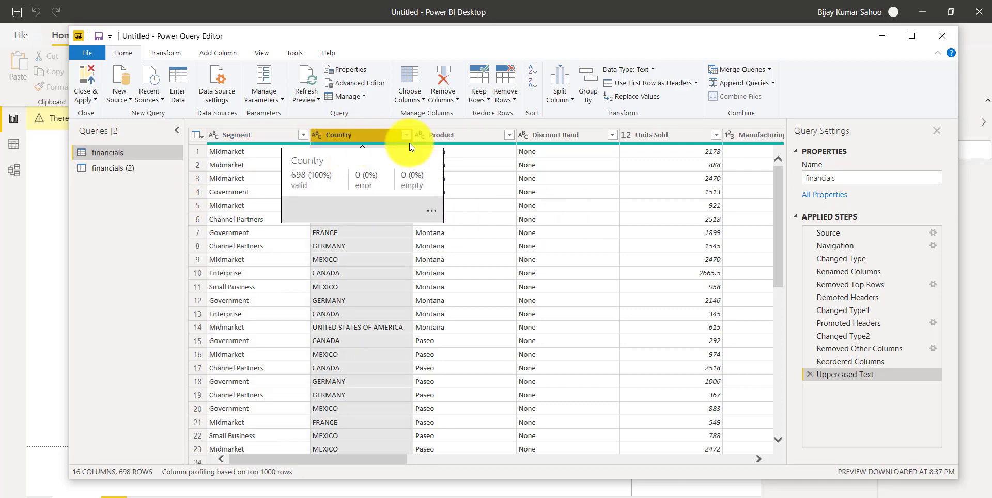
left_click(590, 98)
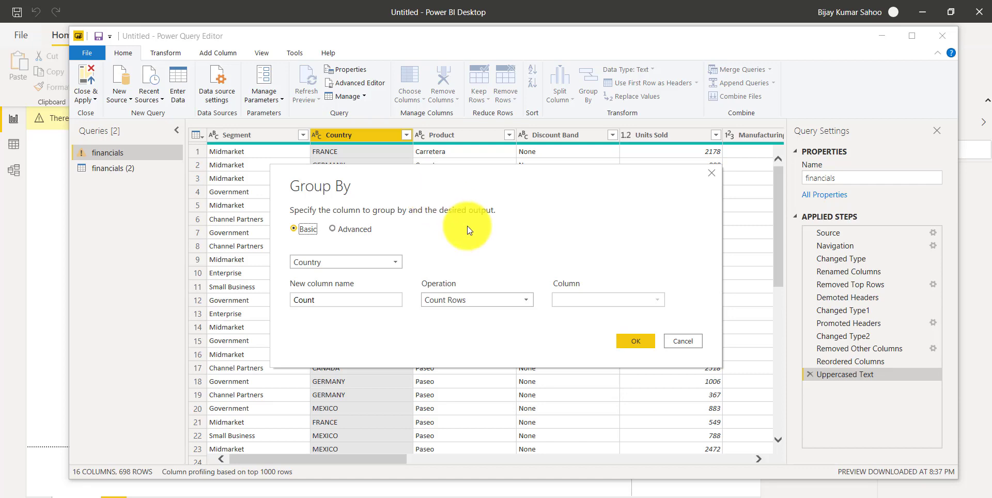
left_click(528, 301)
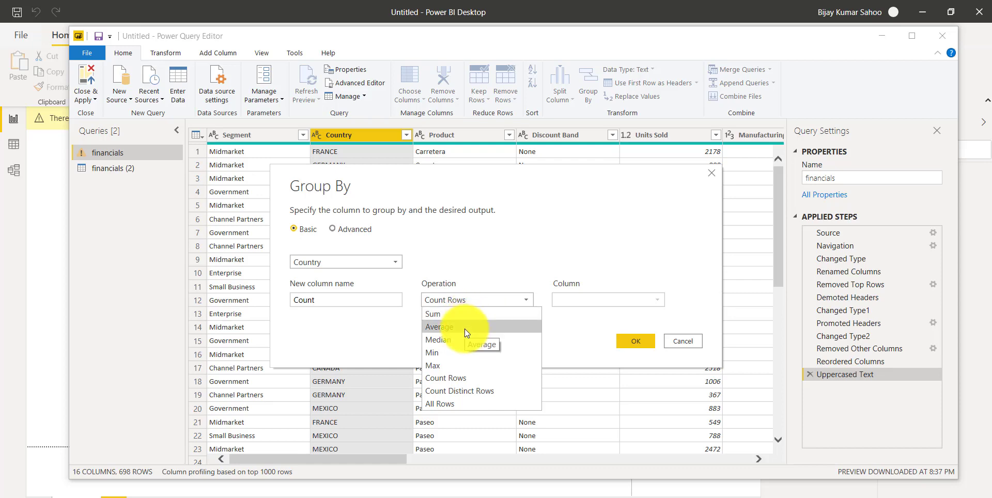
left_click(454, 375)
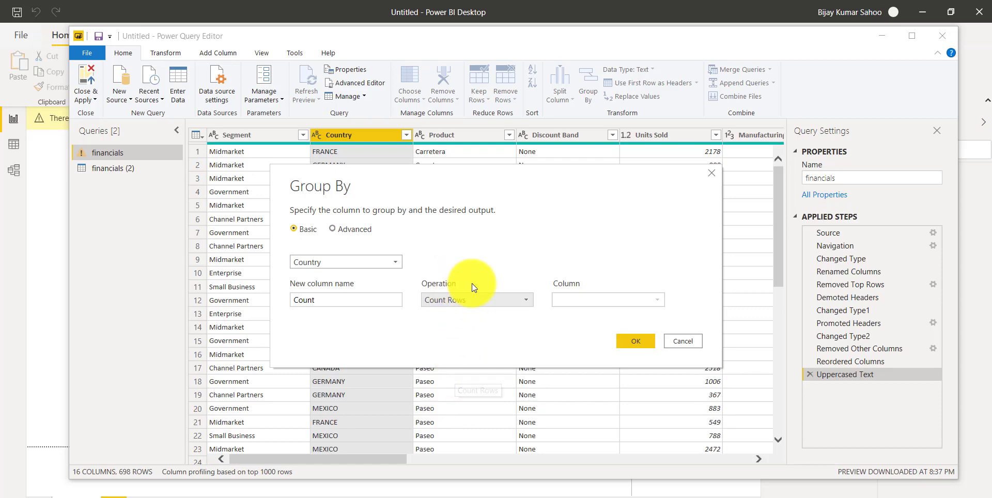
left_click(628, 344)
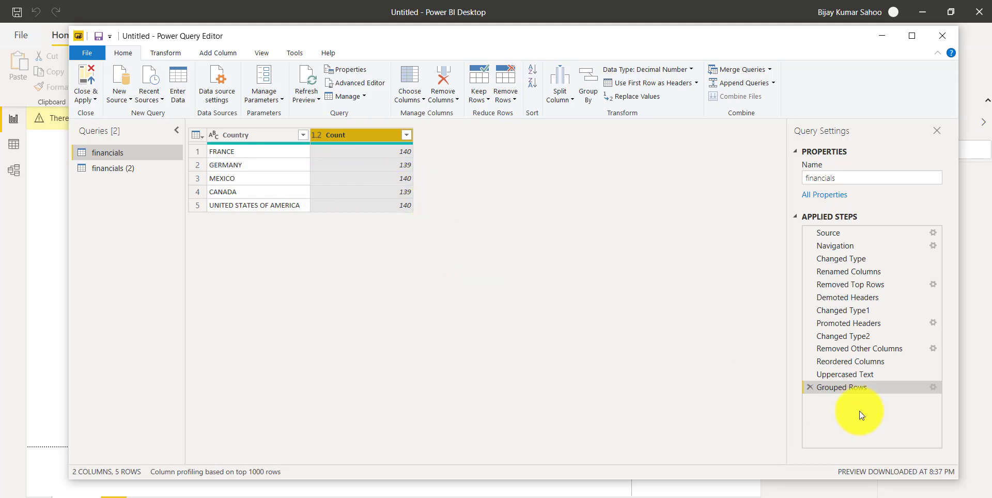
Step: Delete the Grouped Rows, Uppercased Text and Reordered Columns applied steps from the financials query
left_click(810, 387)
key("Delete")
key("Delete")
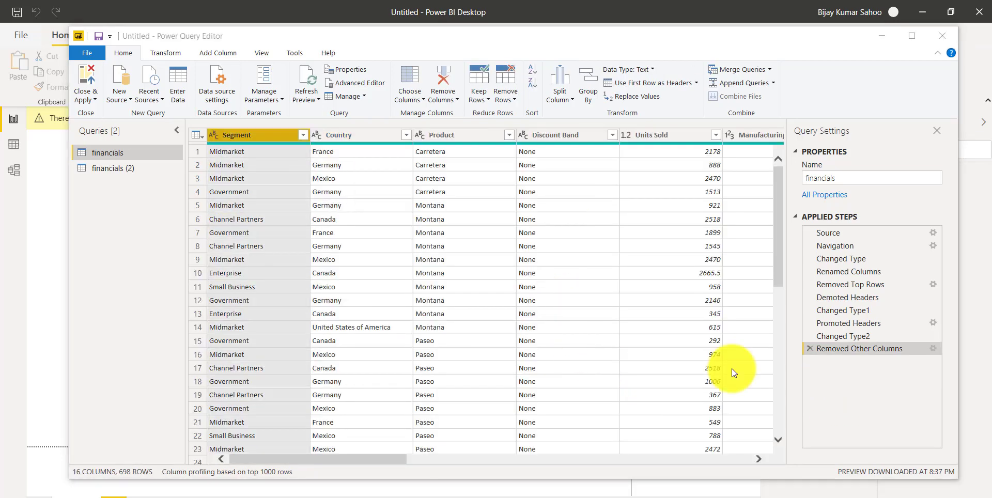